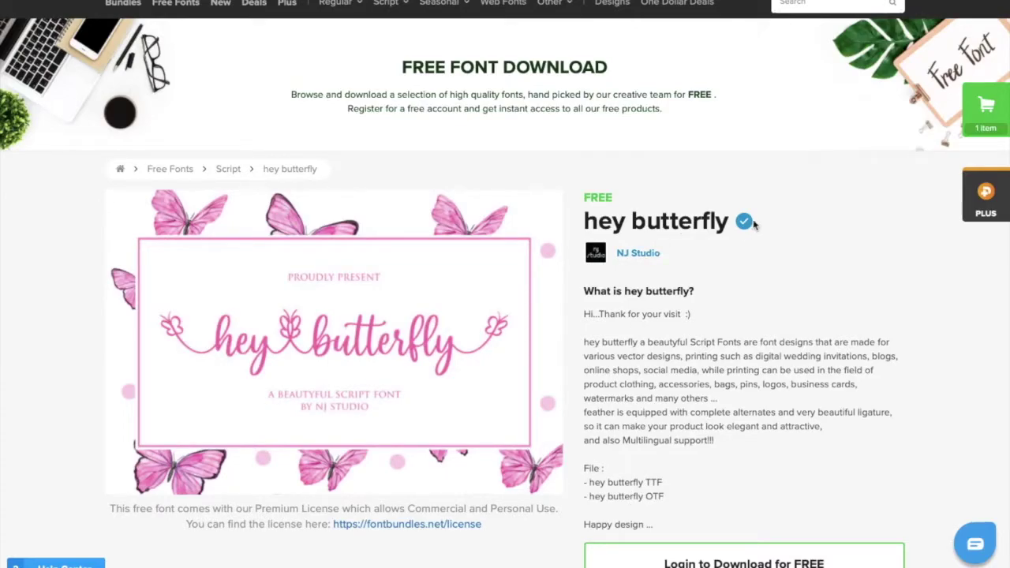
# Step: Scroll the hey butterfly glyph sheet PDF down to the butterfly-swash alphabet pages
pyautogui.scroll(-3, 713, 327)
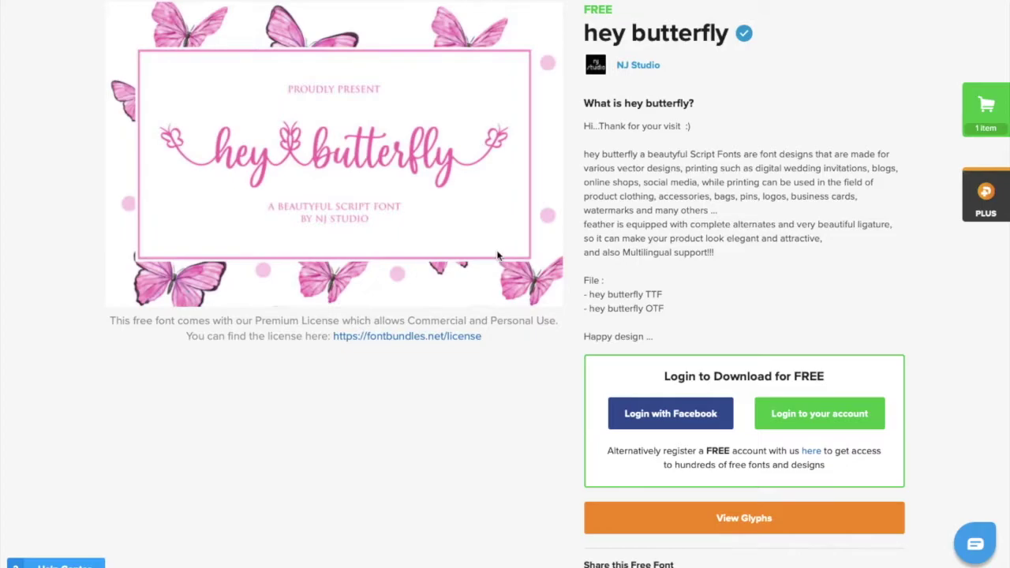
pyautogui.scroll(-2, 508, 348)
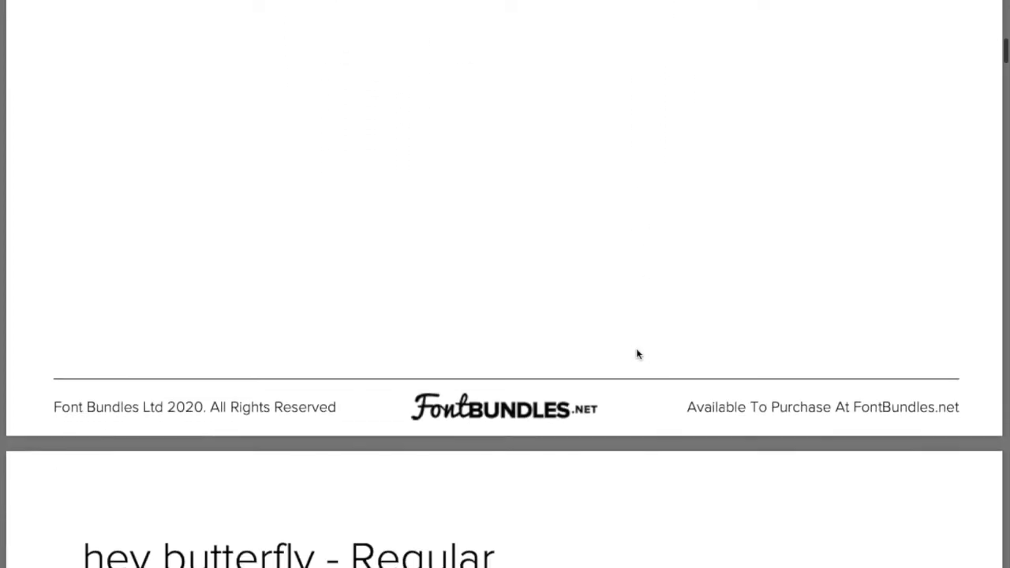
pyautogui.scroll(-4, 638, 354)
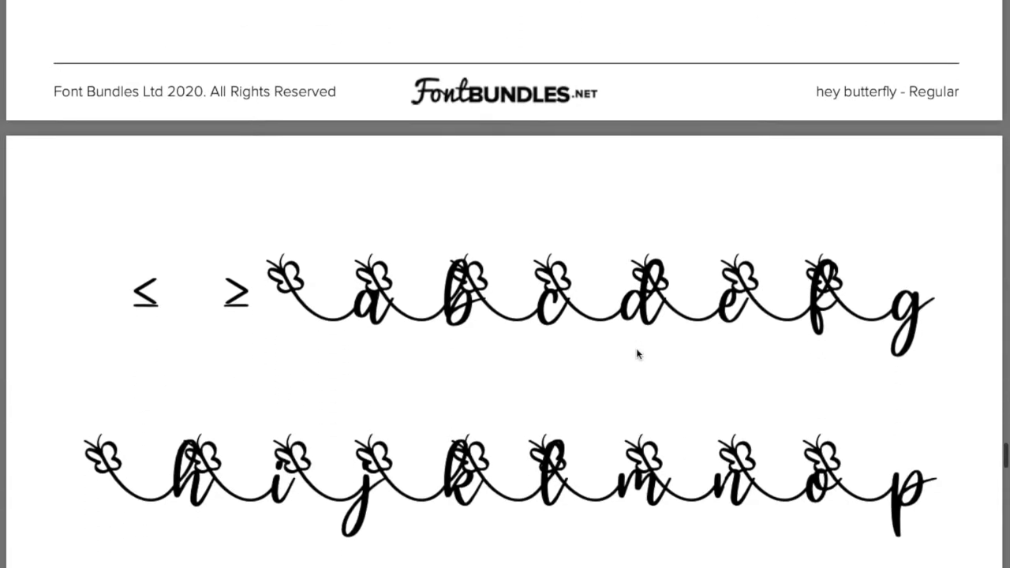
pyautogui.scroll(-2, 638, 354)
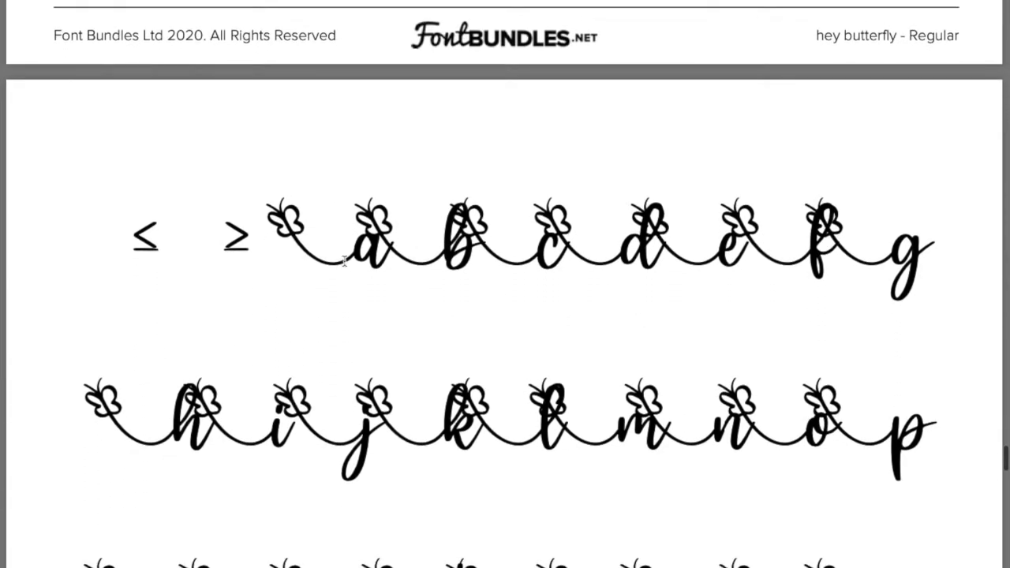
pyautogui.scroll(-20, 379, 418)
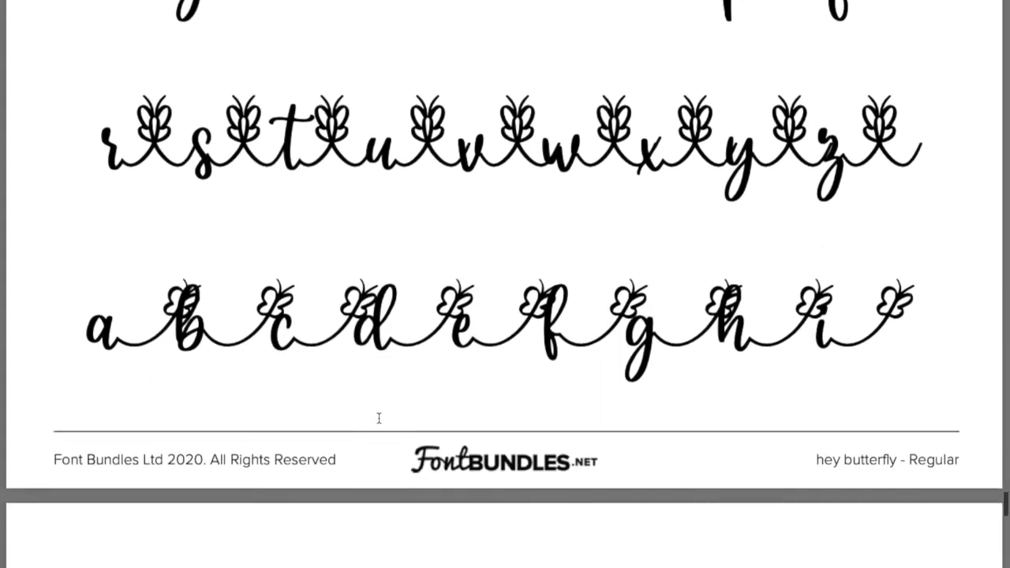
pyautogui.scroll(-8, 379, 419)
pyautogui.scroll(12, 378, 418)
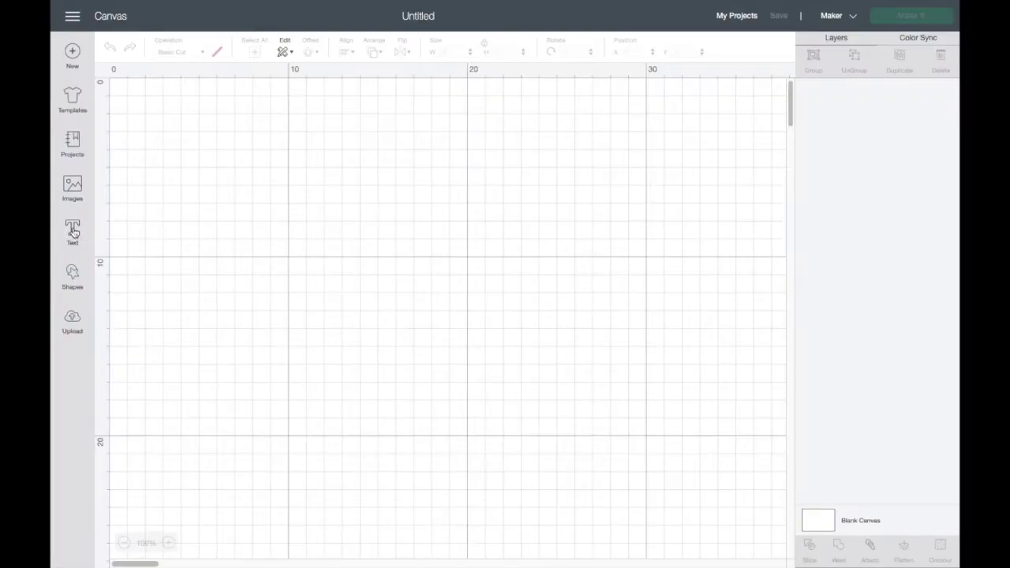
# Step: Add 'Hey Butterfly' text in the hey butterfly font and move it toward the canvas centre
pyautogui.click(73, 231)
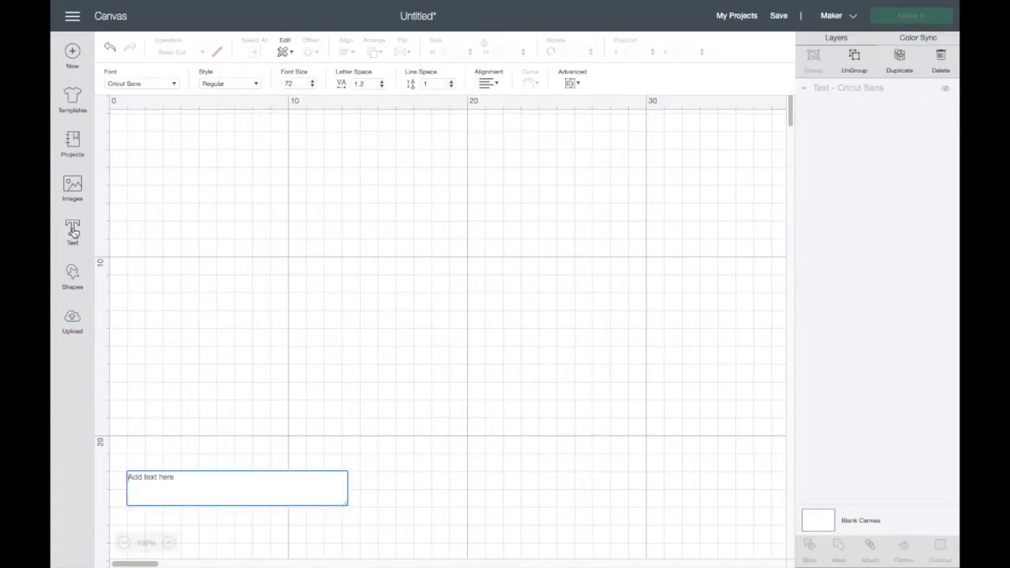
pyautogui.write('Hey')
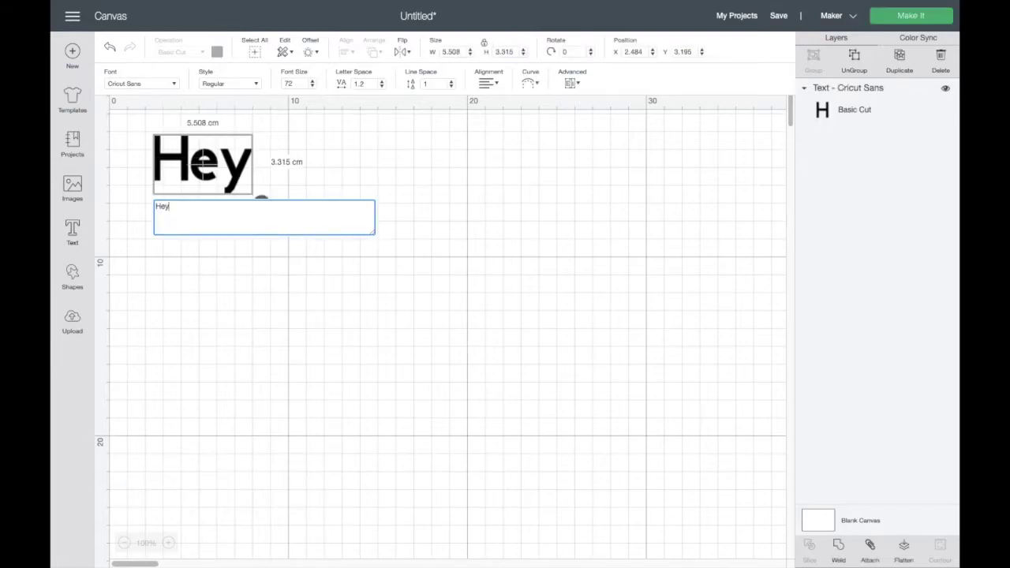
pyautogui.write(' Butterfly')
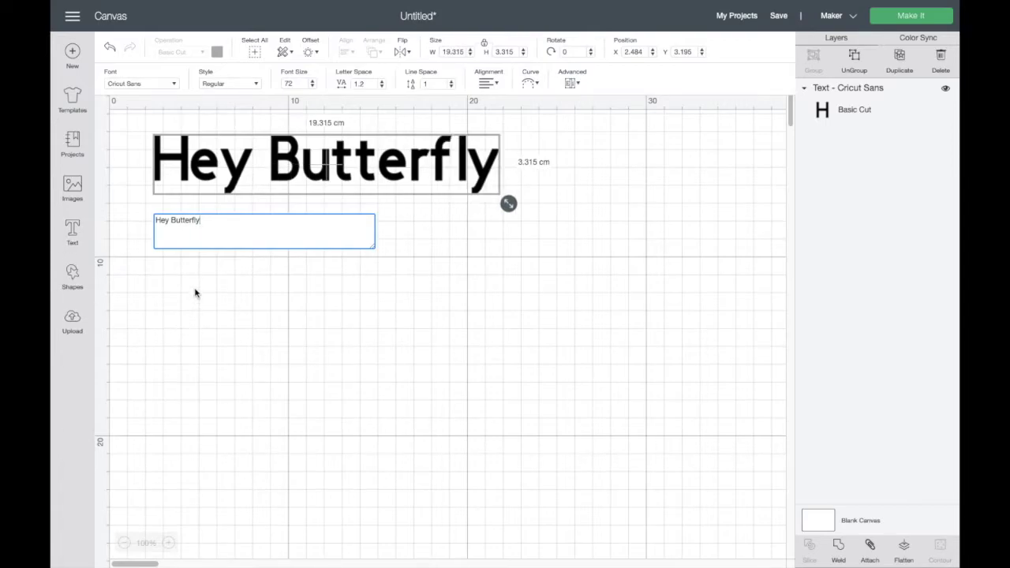
pyautogui.click(175, 84)
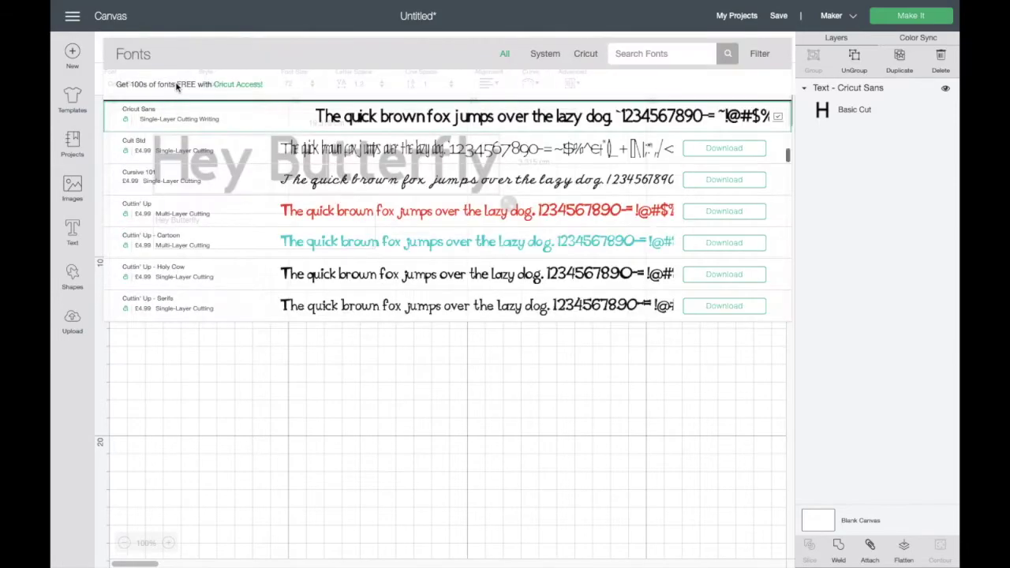
pyautogui.click(636, 53)
pyautogui.write('hey')
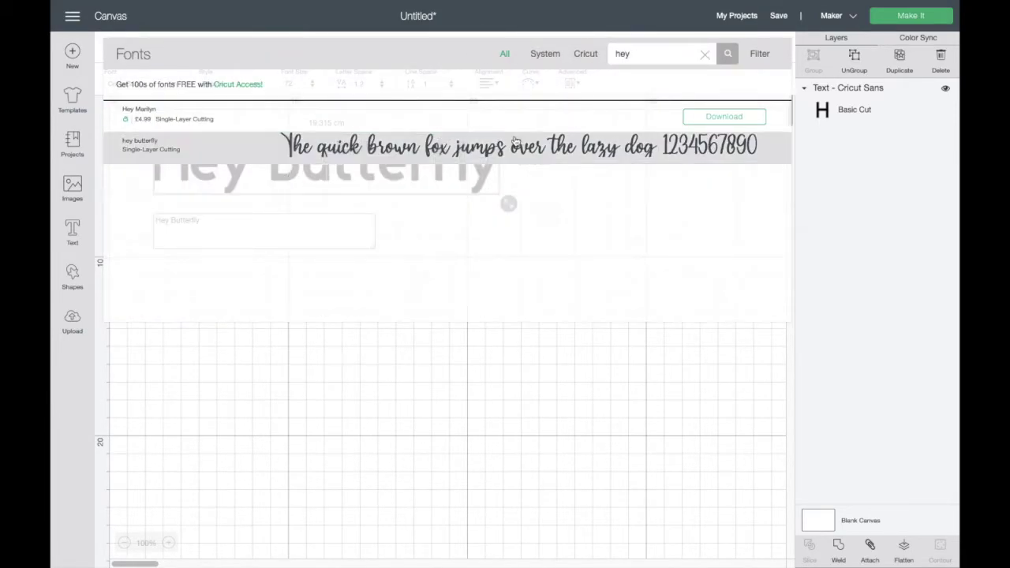
pyautogui.click(514, 142)
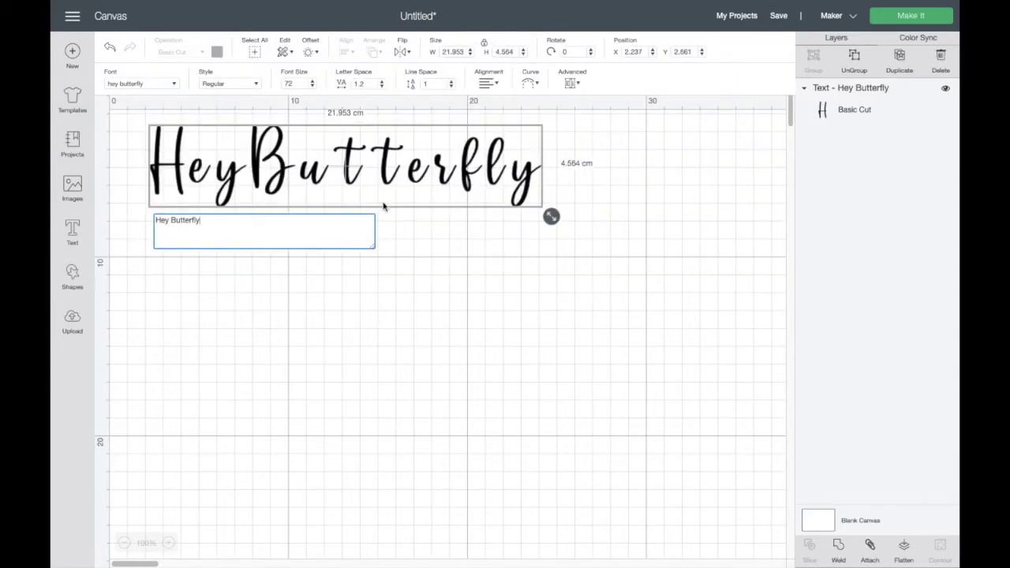
pyautogui.moveTo(355, 181); pyautogui.dragTo(442, 251)
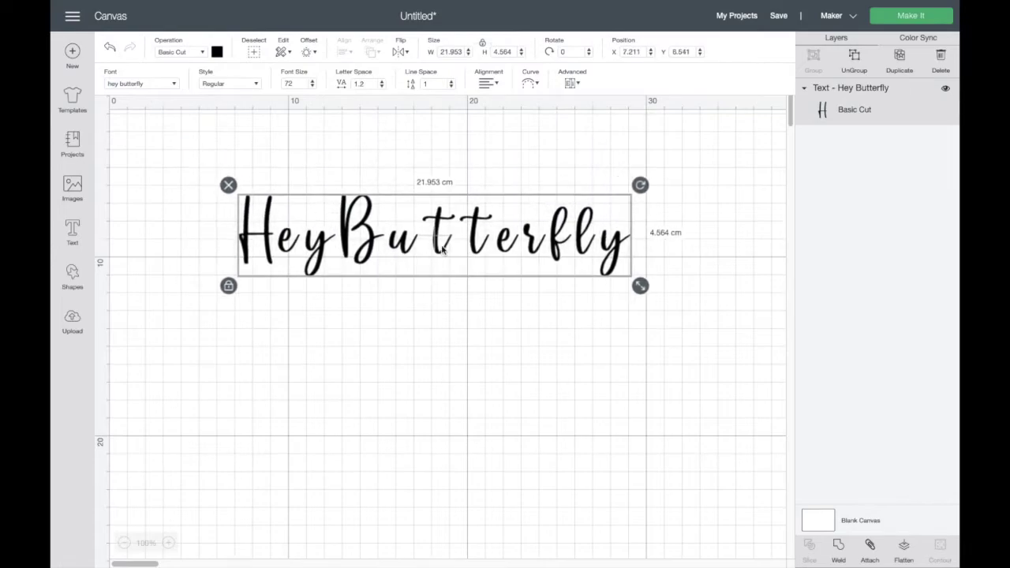
pyautogui.click(375, 161)
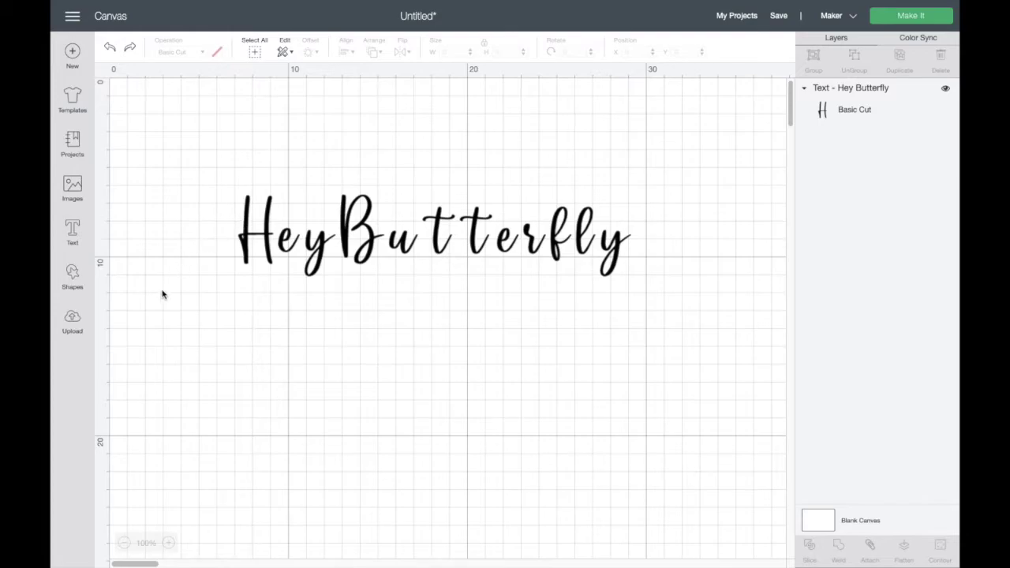
# Step: Launch Font Book from Launchpad and show the hey butterfly font's glyphs
pyautogui.moveTo(102, 562)
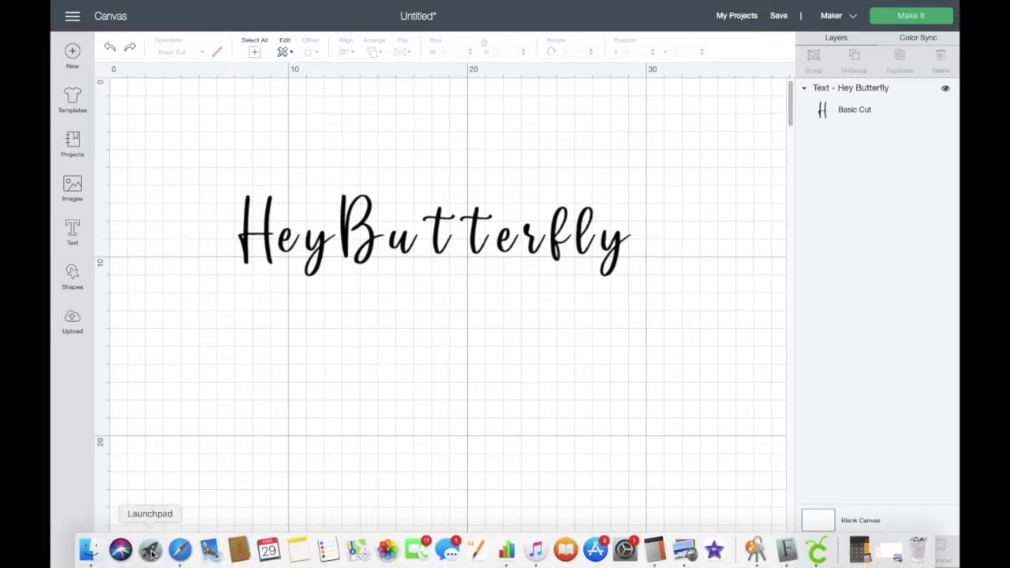
pyautogui.click(152, 554)
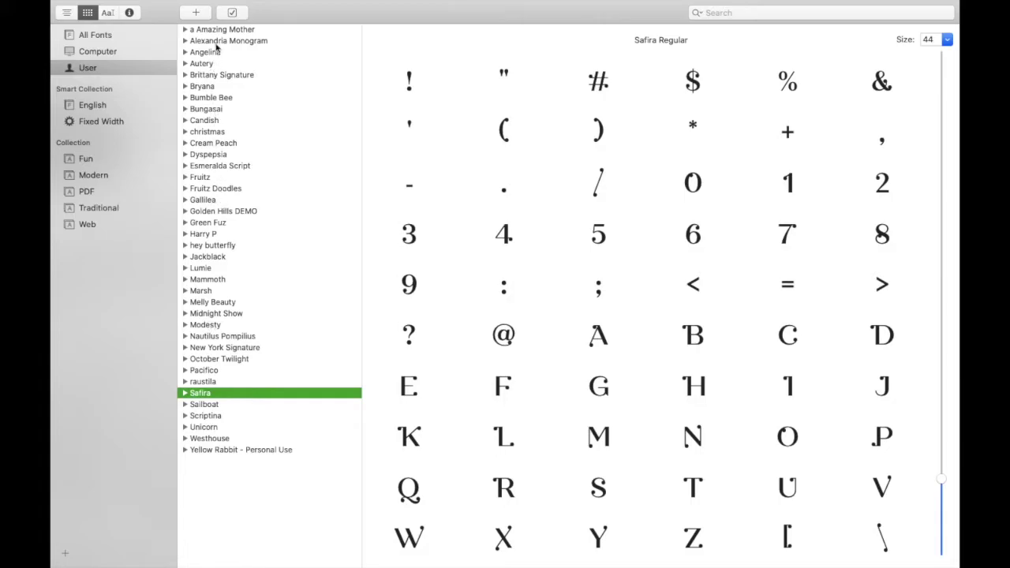
pyautogui.click(209, 246)
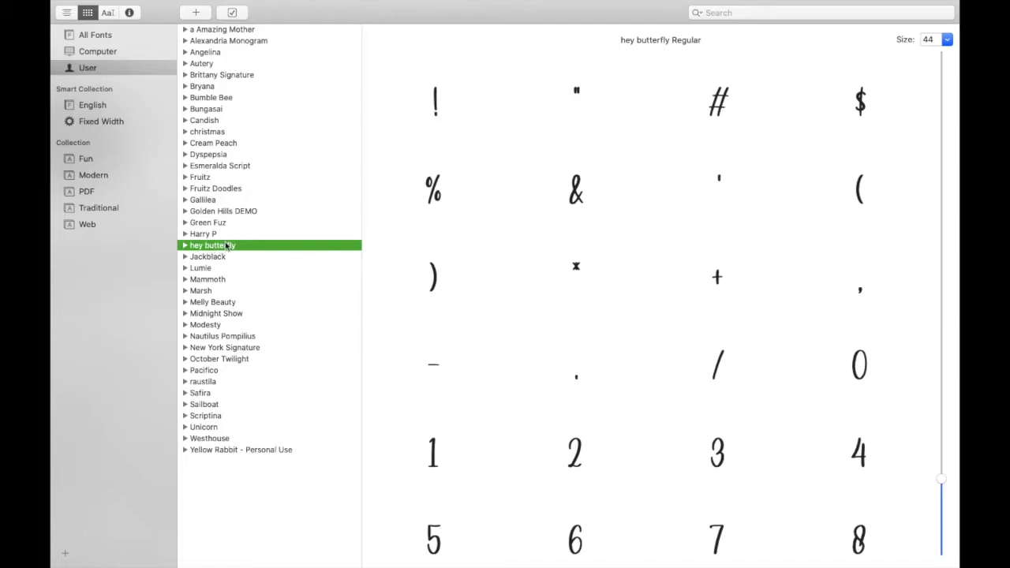
# Step: Scroll to the bottom of the hey butterfly glyph grid and select the butterfly-tail y
pyautogui.scroll(-5, 483, 355)
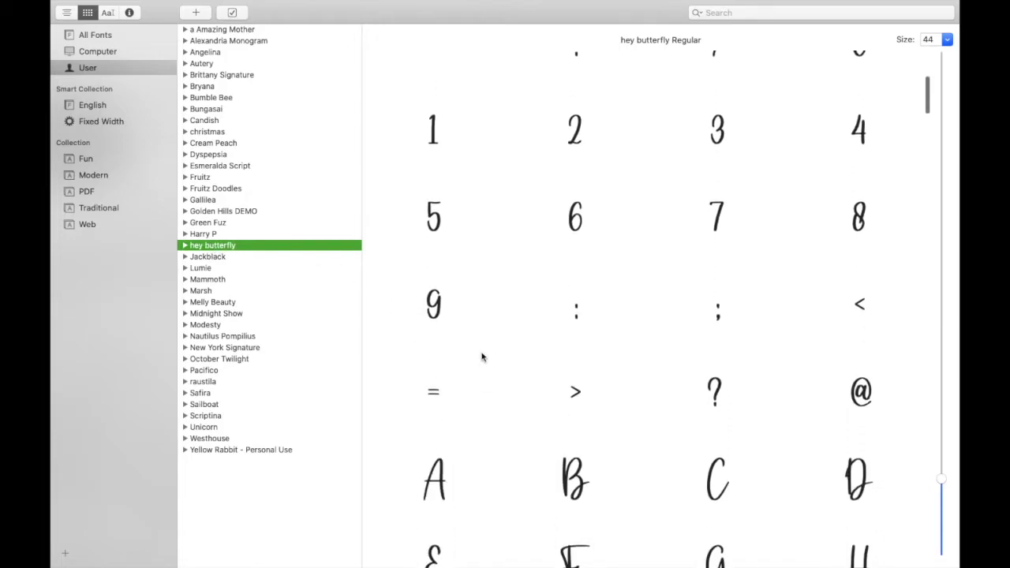
pyautogui.scroll(-10, 482, 357)
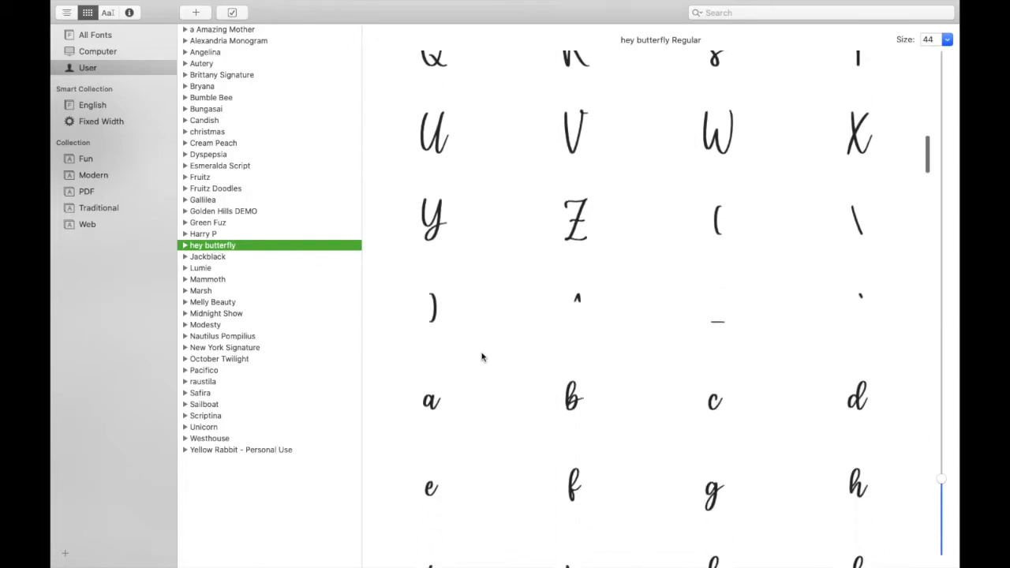
pyautogui.scroll(-15, 482, 357)
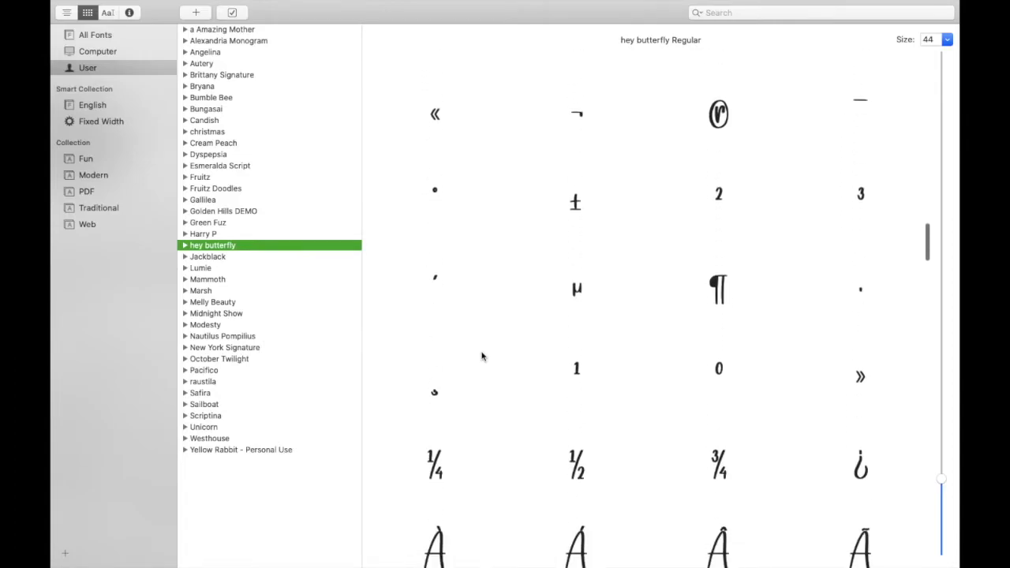
pyautogui.scroll(-14, 482, 357)
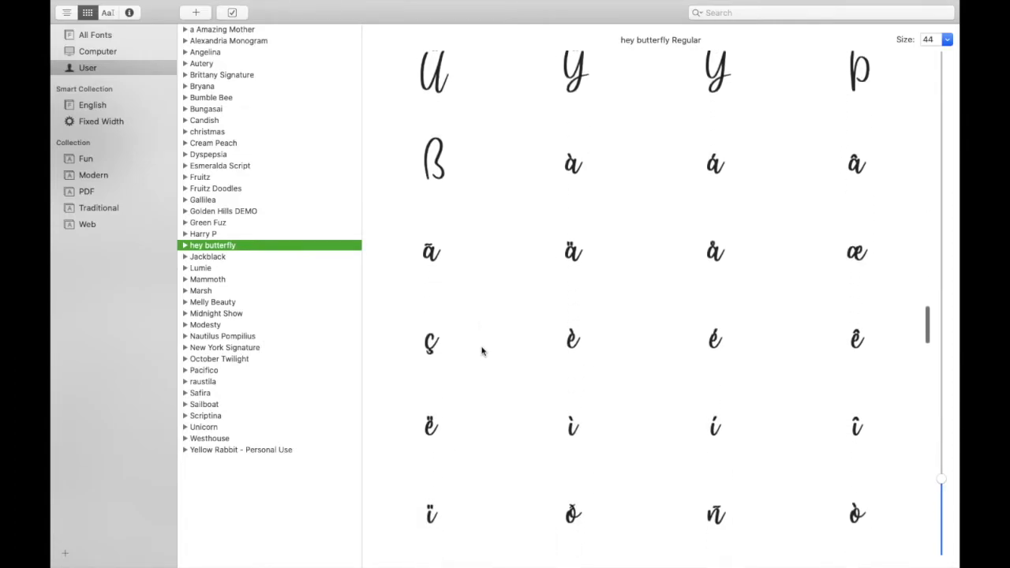
pyautogui.scroll(-15, 482, 351)
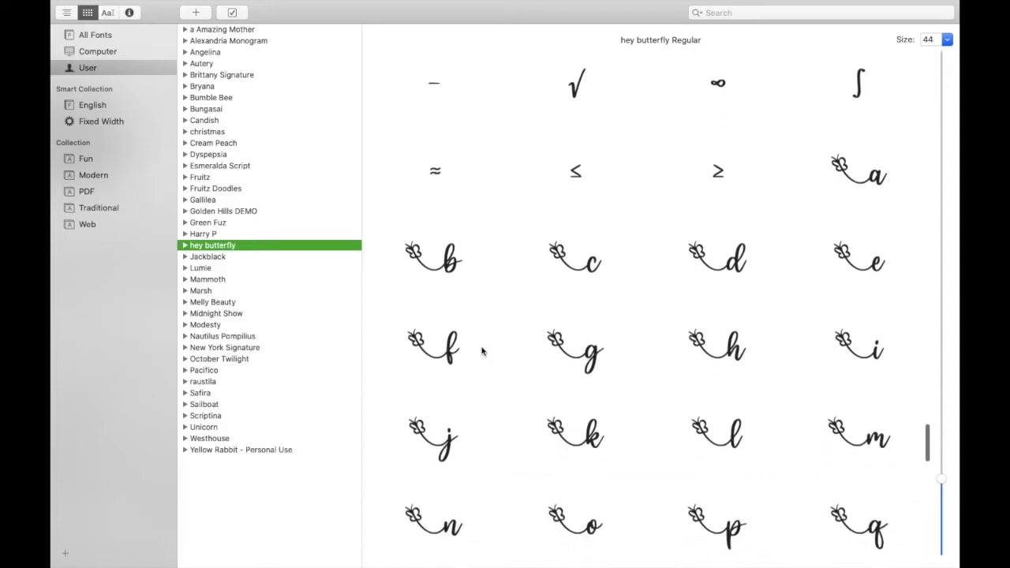
pyautogui.scroll(-6, 482, 351)
pyautogui.scroll(-12, 482, 351)
pyautogui.scroll(-3, 482, 352)
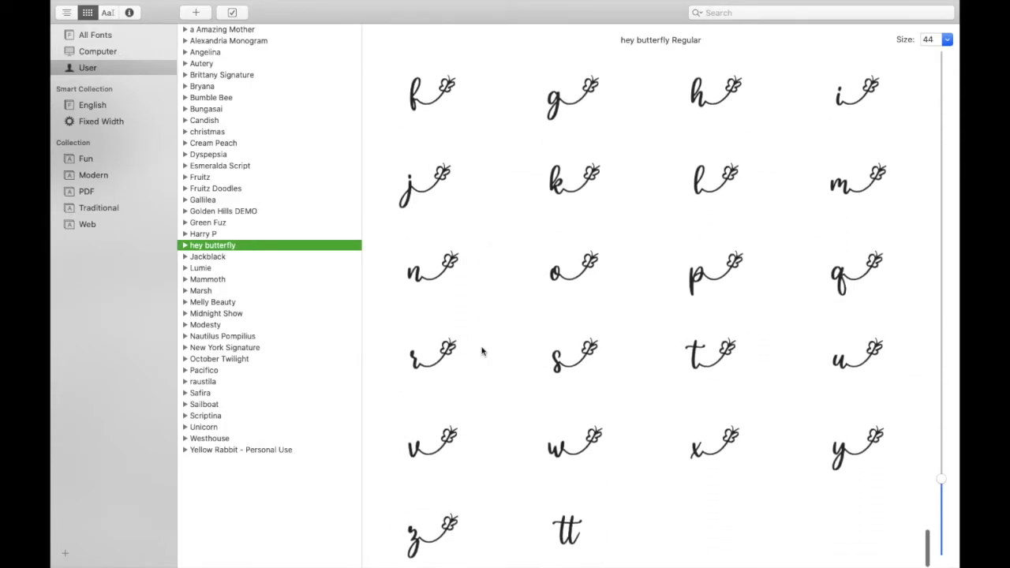
pyautogui.click(839, 458)
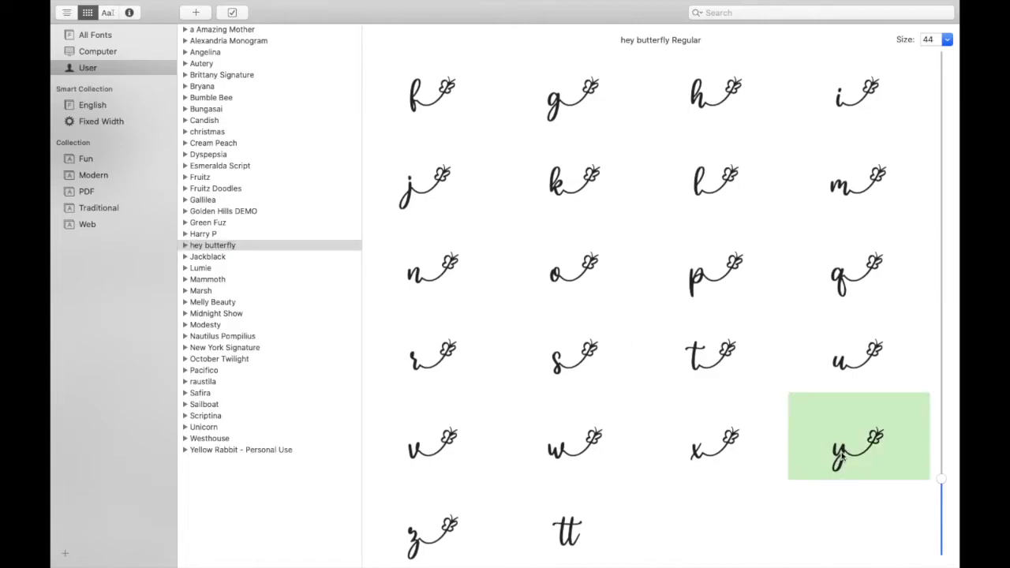
pyautogui.scroll(-2, 841, 456)
pyautogui.scroll(-2, 841, 456)
pyautogui.press('super+Tab')
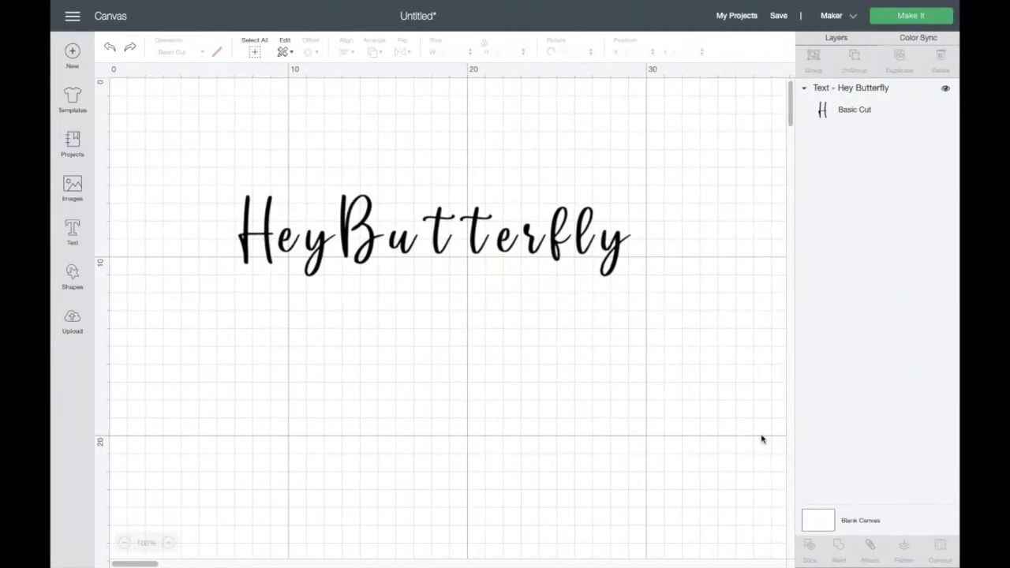
# Step: Replace the final y of Hey Butterfly with the pasted butterfly-swash y glyph
pyautogui.doubleClick(587, 243)
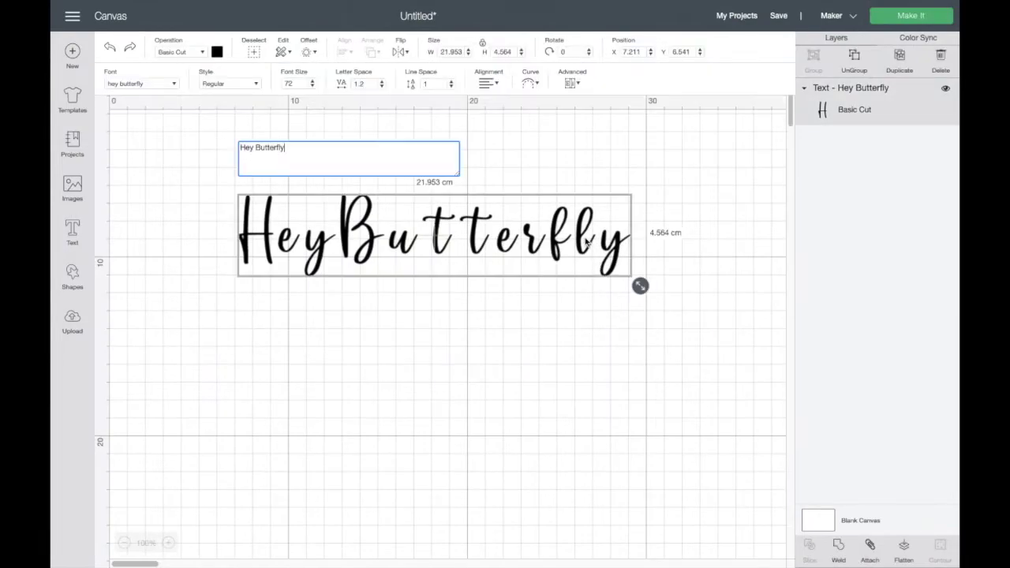
pyautogui.press('BackSpace')
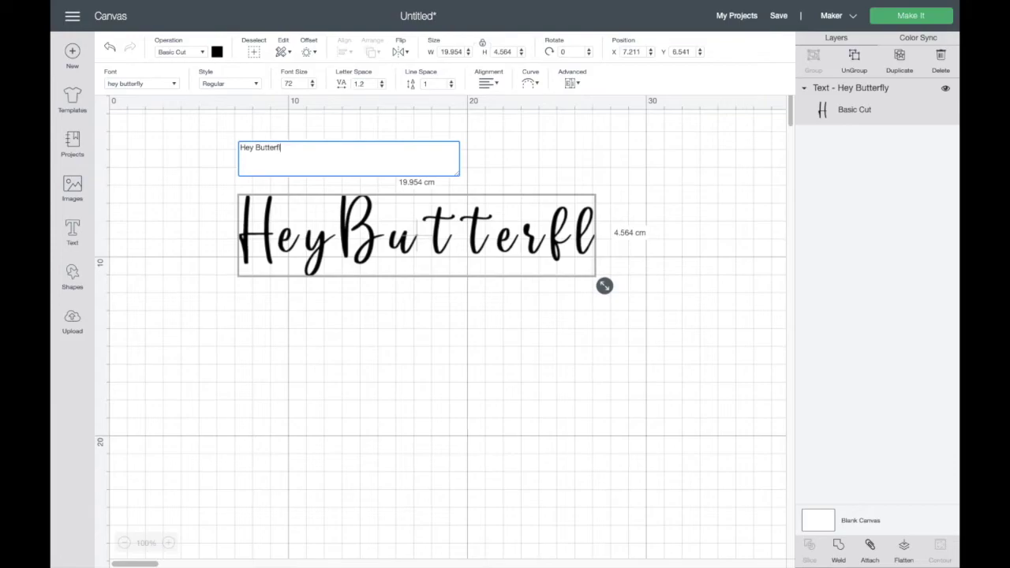
pyautogui.hotkey('ctrl', 'v')
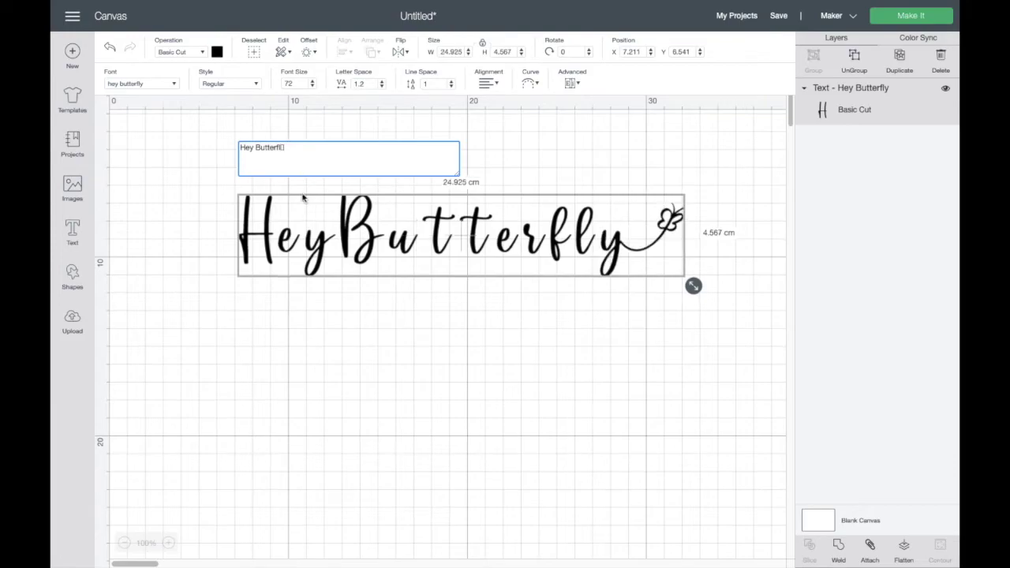
pyautogui.click(262, 255)
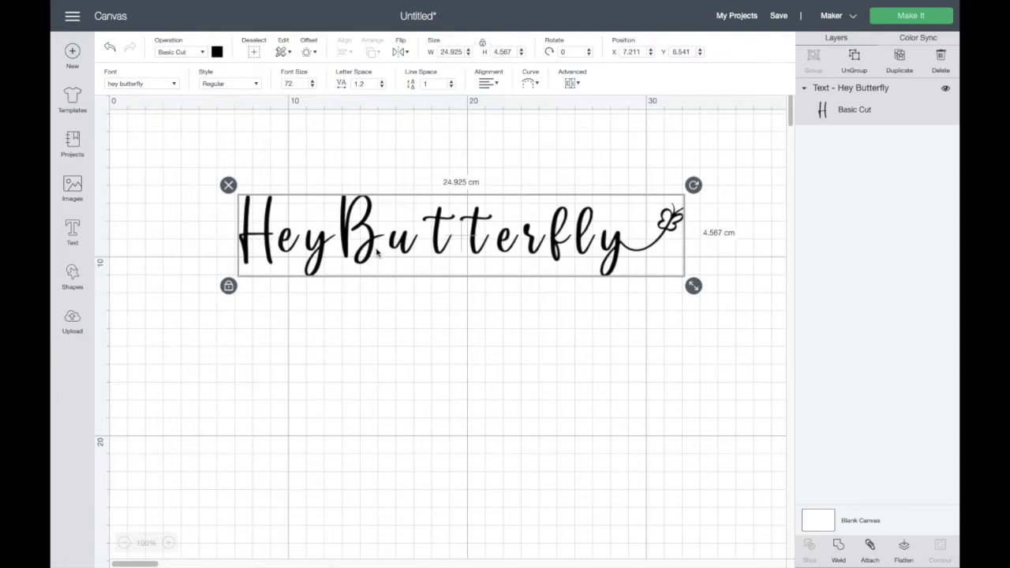
pyautogui.hotkey('ctrl', 'Right')
# Step: Scroll up the glyph grid and copy the h glyph led by a butterfly swash
pyautogui.scroll(5, 527, 234)
pyautogui.scroll(10, 528, 235)
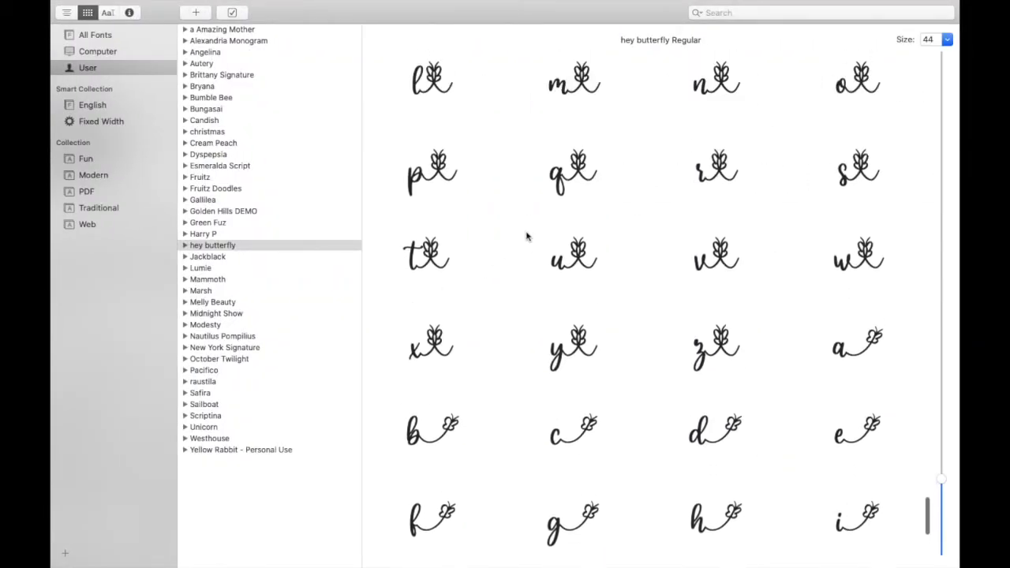
pyautogui.scroll(10, 527, 235)
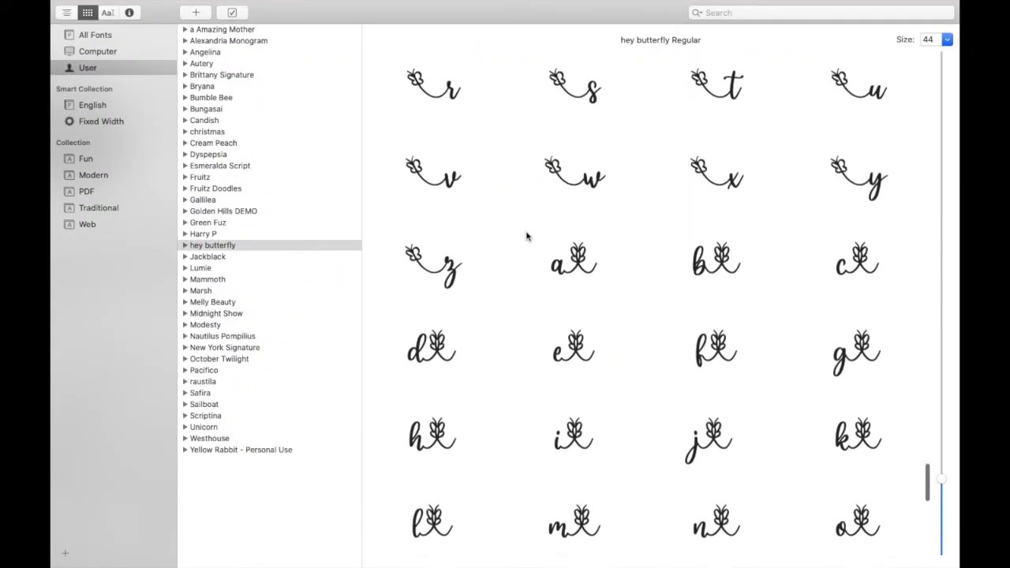
pyautogui.scroll(4, 527, 235)
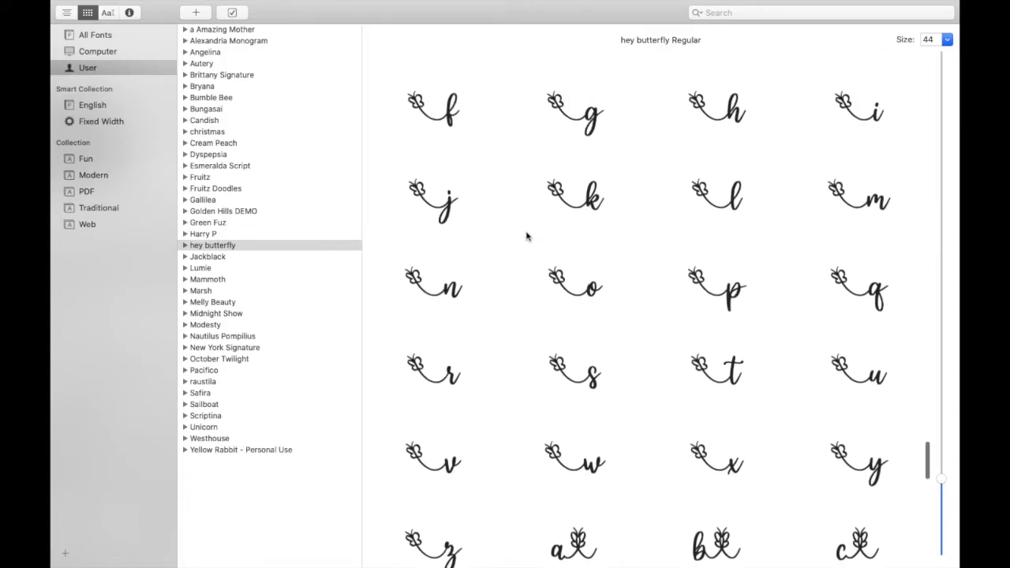
pyautogui.scroll(-10, 527, 236)
pyautogui.scroll(8, 527, 235)
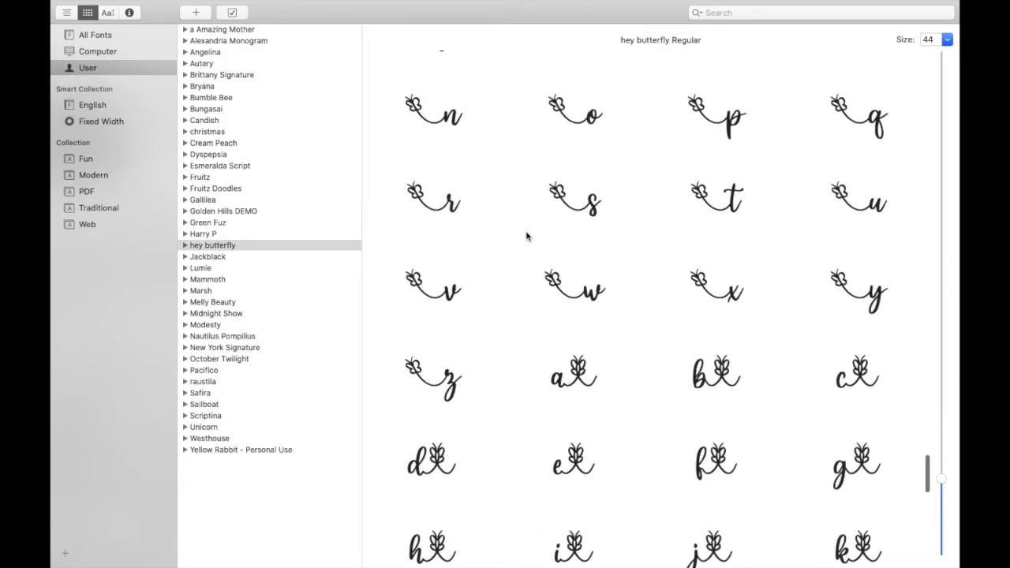
pyautogui.scroll(5, 527, 235)
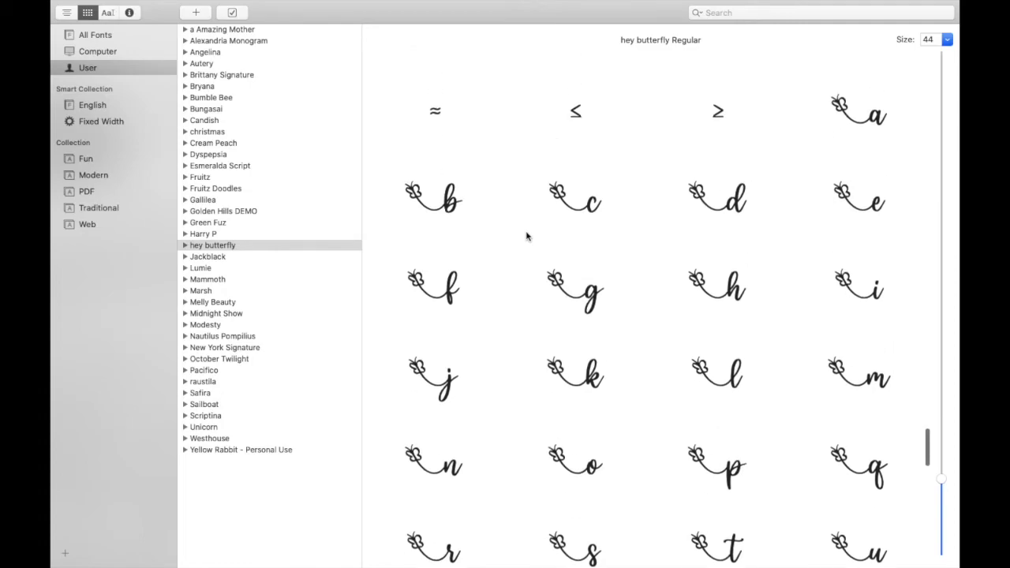
pyautogui.click(725, 383)
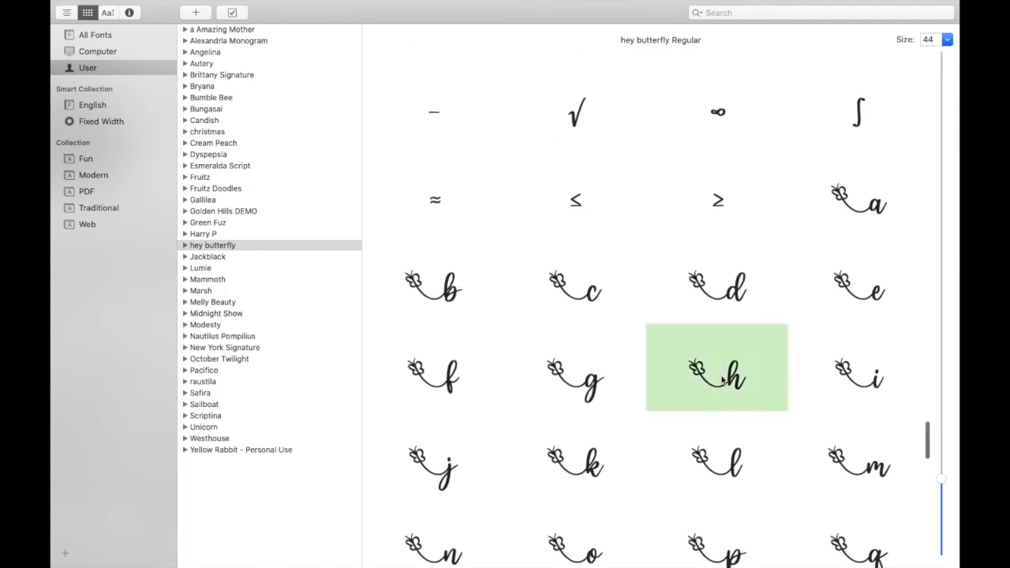
pyautogui.press('super+Tab')
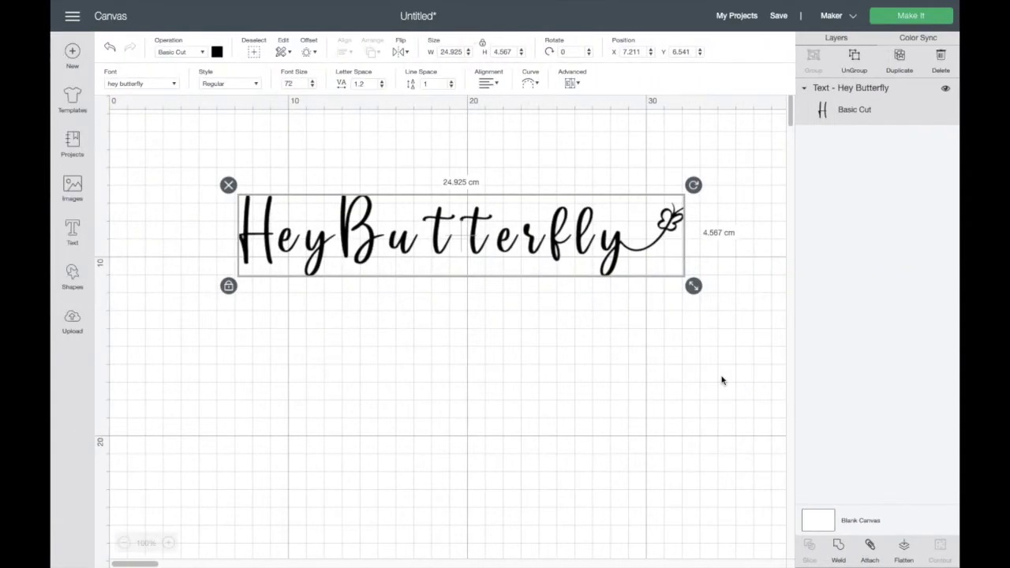
# Step: Delete the capital H and put the butterfly-led h glyph at the text's start
pyautogui.doubleClick(265, 245)
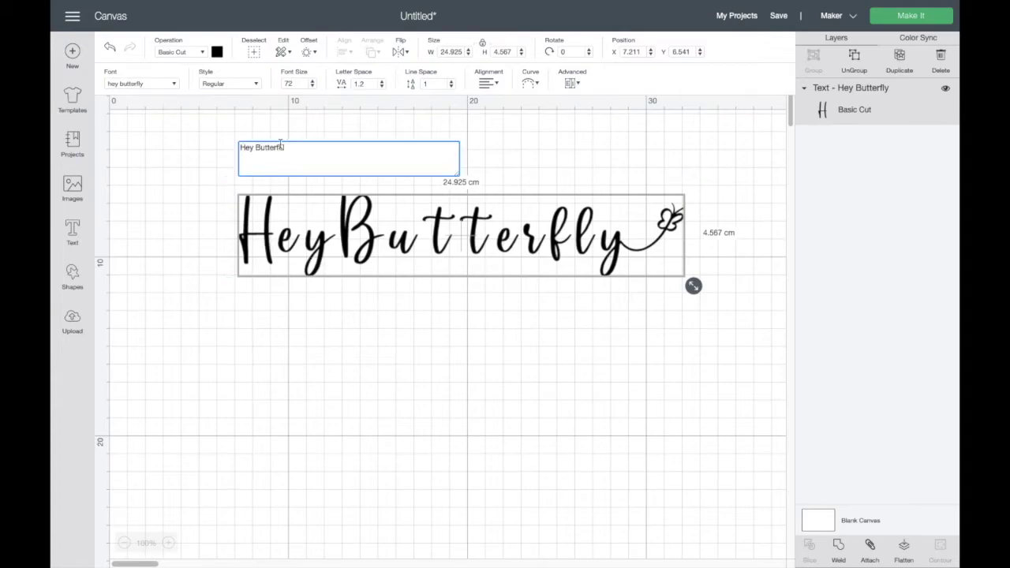
pyautogui.press('BackSpace')
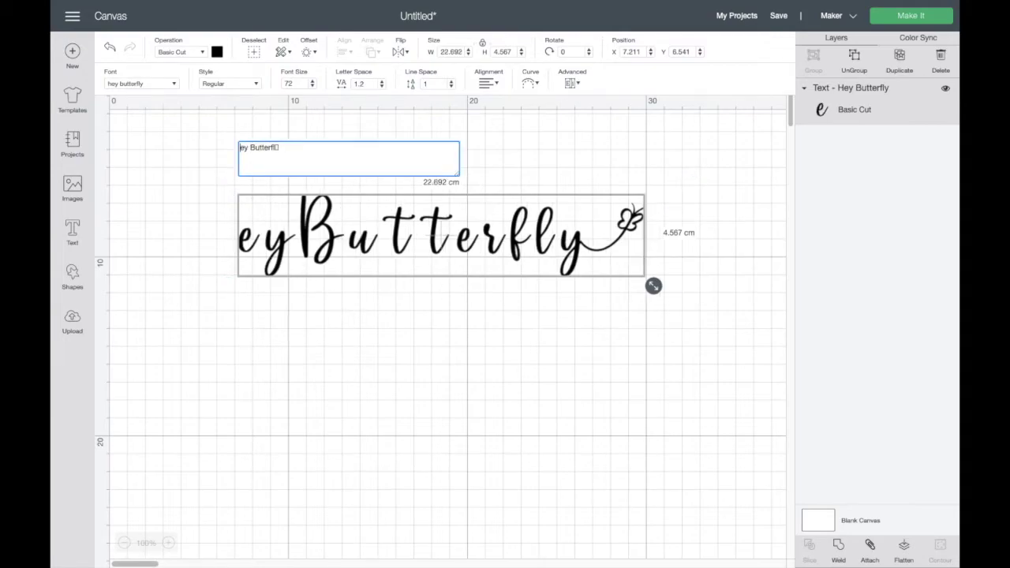
pyautogui.write('h')
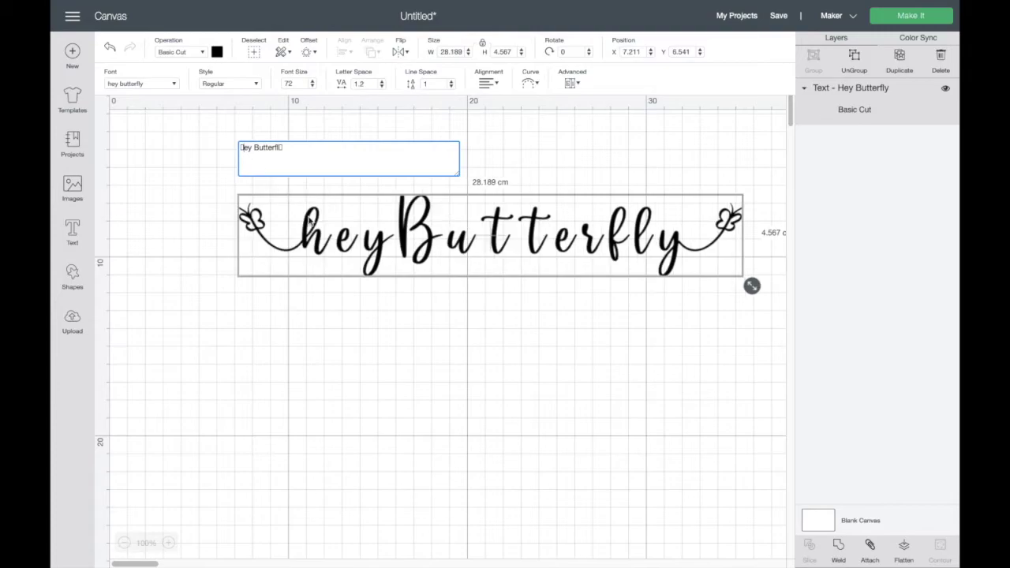
pyautogui.click(430, 236)
pyautogui.press('super+Tab')
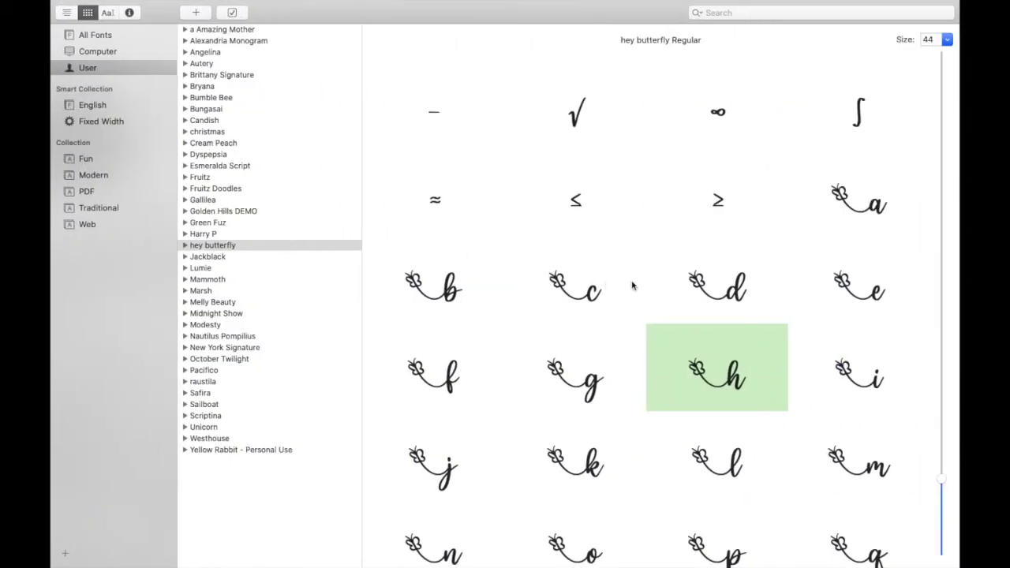
# Step: Scroll the hey butterfly glyph grid back and select the butterfly-swash b glyph
pyautogui.scroll(-5, 550, 427)
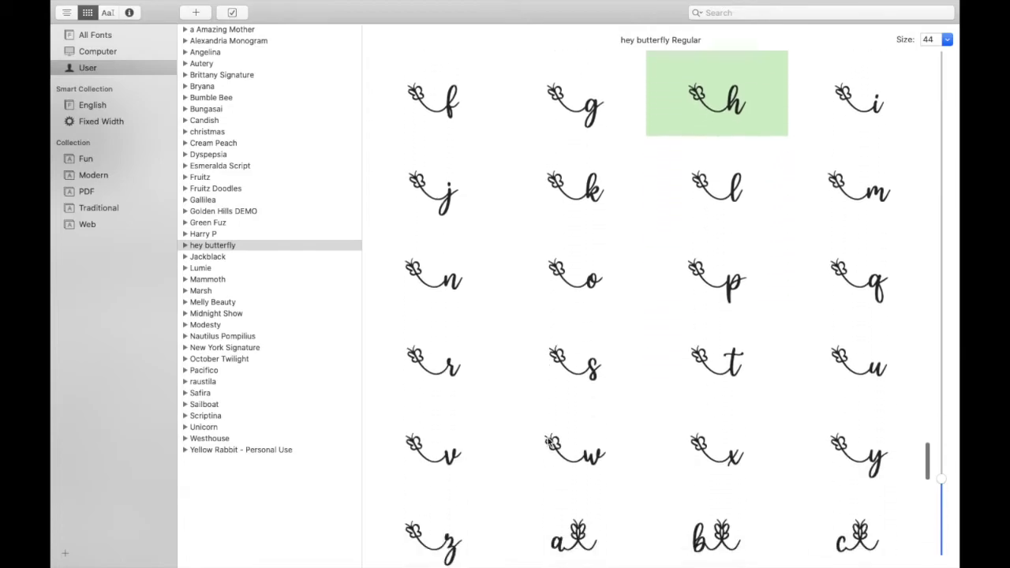
pyautogui.scroll(-7, 548, 441)
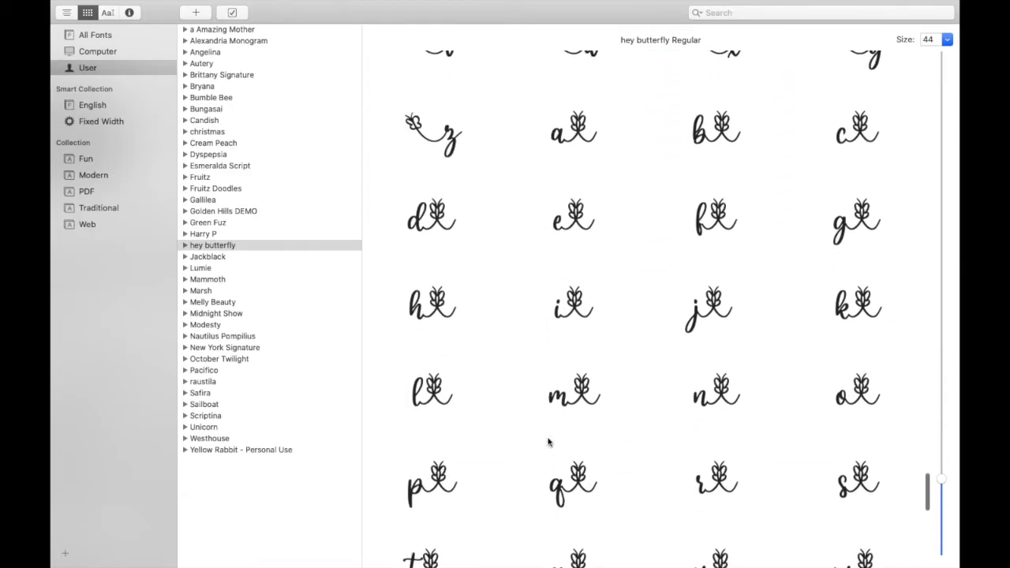
pyautogui.scroll(-10, 549, 442)
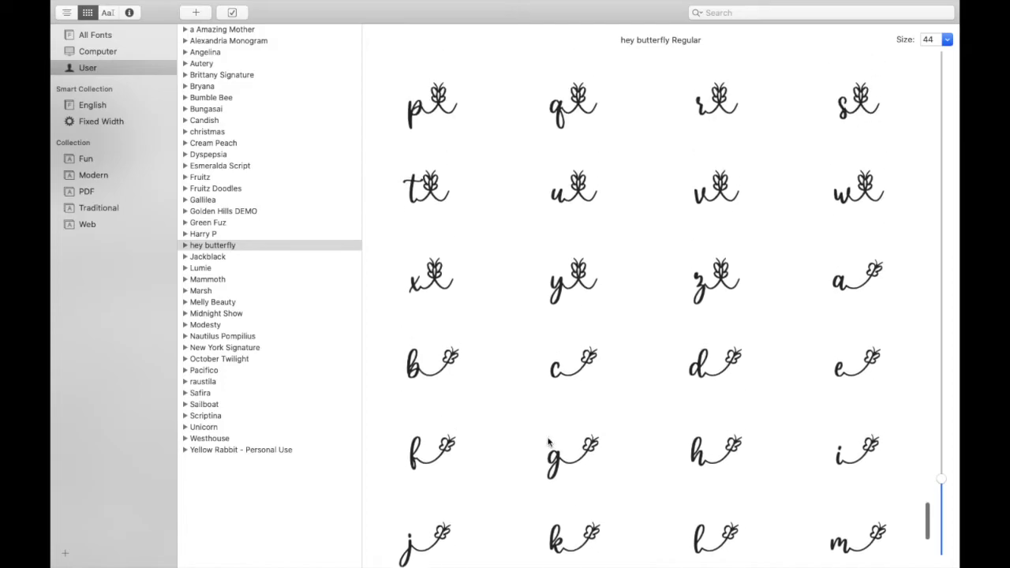
pyautogui.scroll(10, 548, 442)
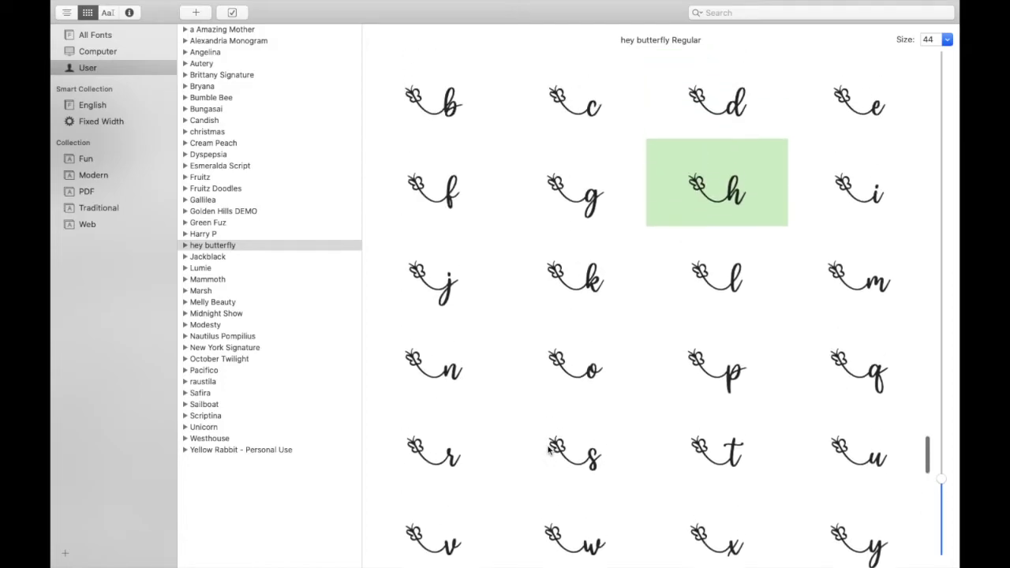
pyautogui.scroll(5, 549, 450)
pyautogui.click(448, 316)
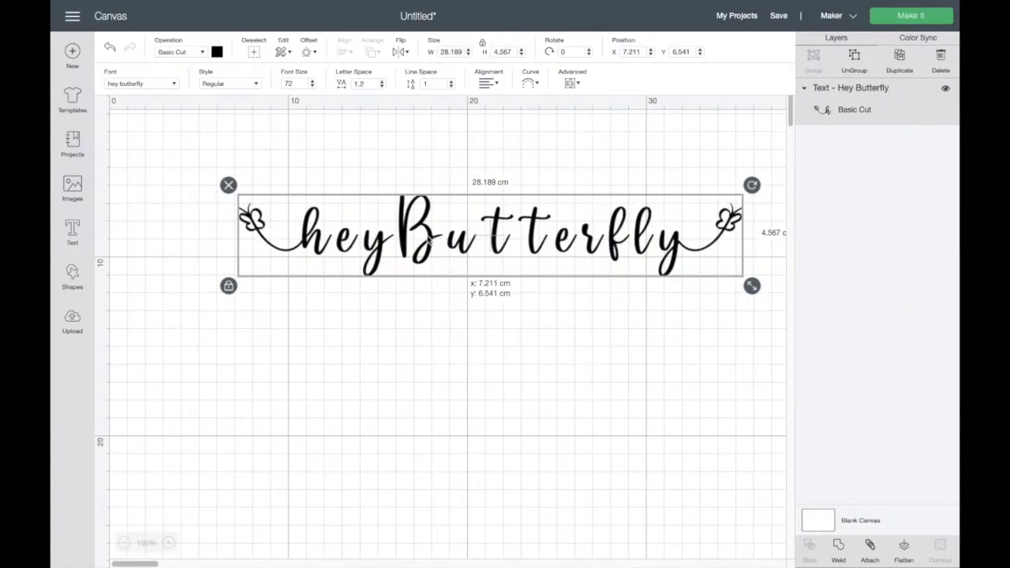
# Step: Swap the capital B for the pasted butterfly-swash b, then shift the text left
pyautogui.doubleClick(430, 241)
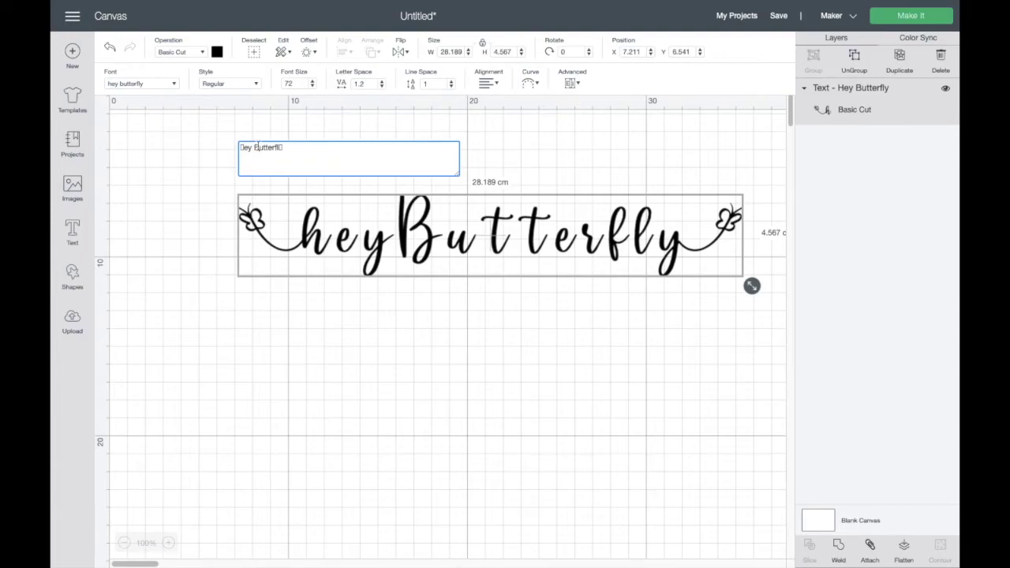
pyautogui.press('BackSpace')
pyautogui.press('super+v')
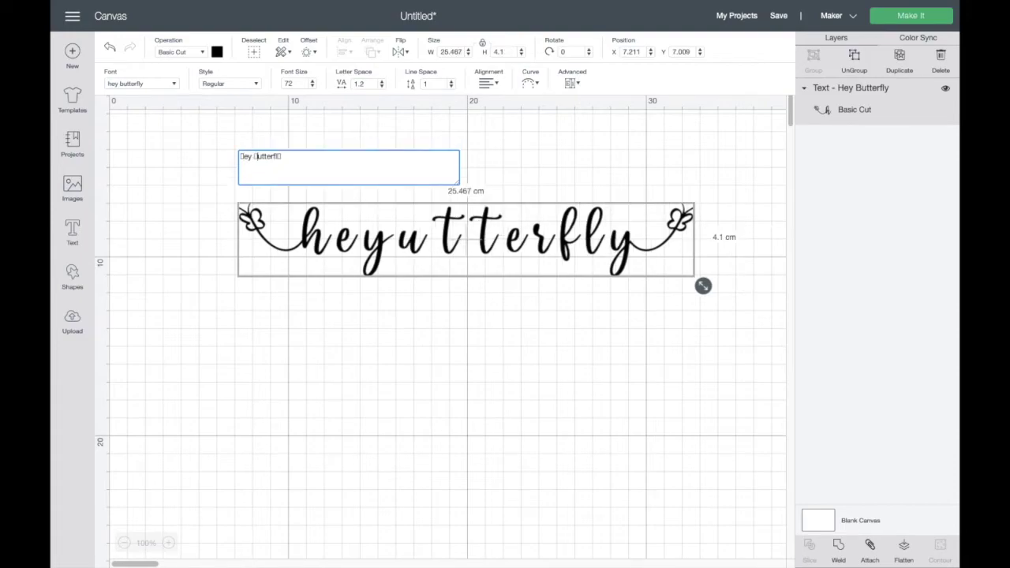
pyautogui.click(312, 364)
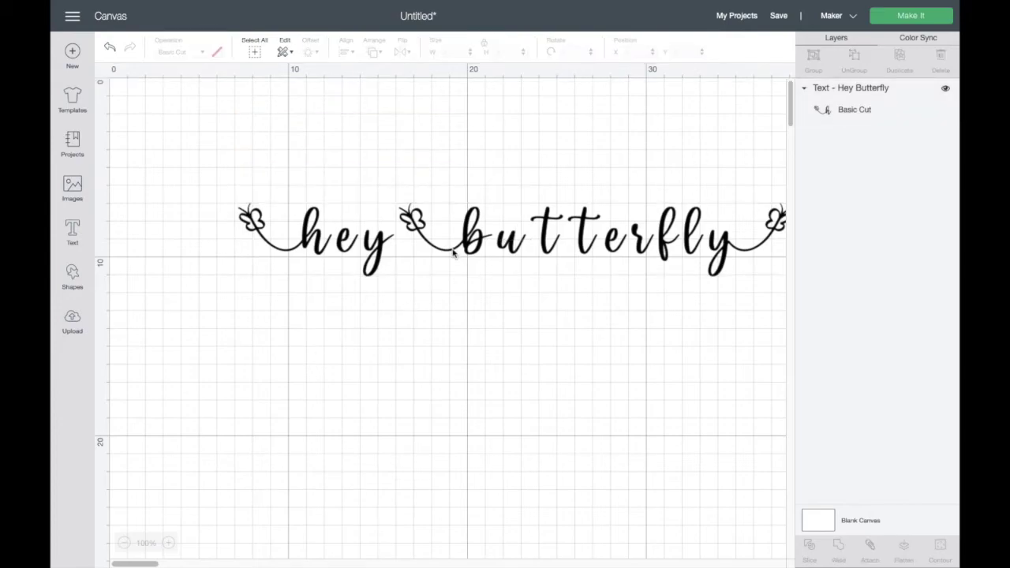
pyautogui.moveTo(453, 253); pyautogui.dragTo(383, 259)
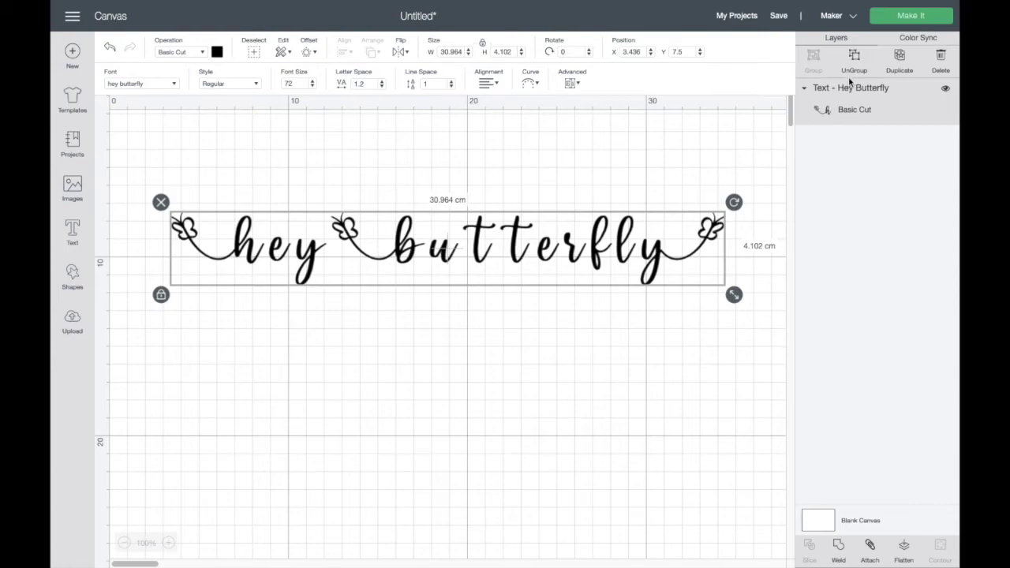
# Step: Ungroup the text into letters, nudge the e, and slide the u and first t against the b
pyautogui.click(854, 57)
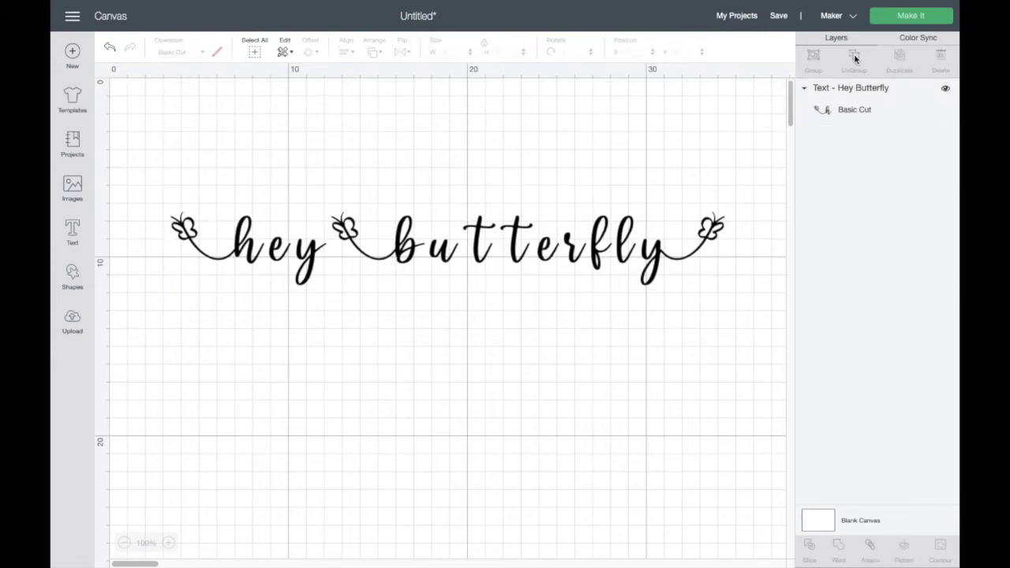
pyautogui.moveTo(278, 262)
pyautogui.mouseDown()
pyautogui.moveTo(272, 272)
pyautogui.moveTo(268, 251)
pyautogui.moveTo(289, 265)
pyautogui.mouseUp()
pyautogui.moveTo(436, 256); pyautogui.dragTo(467, 261)
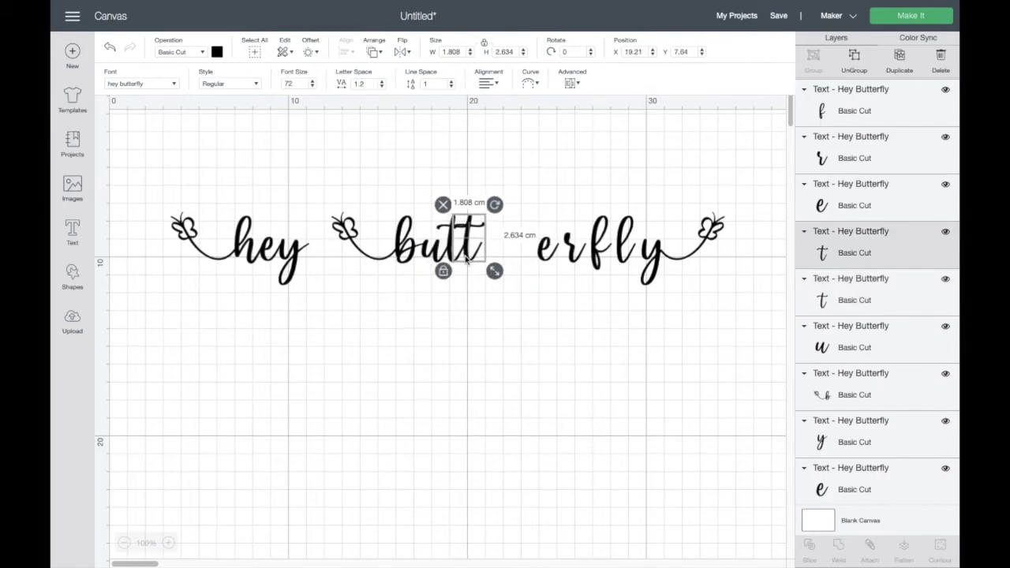
pyautogui.click(411, 341)
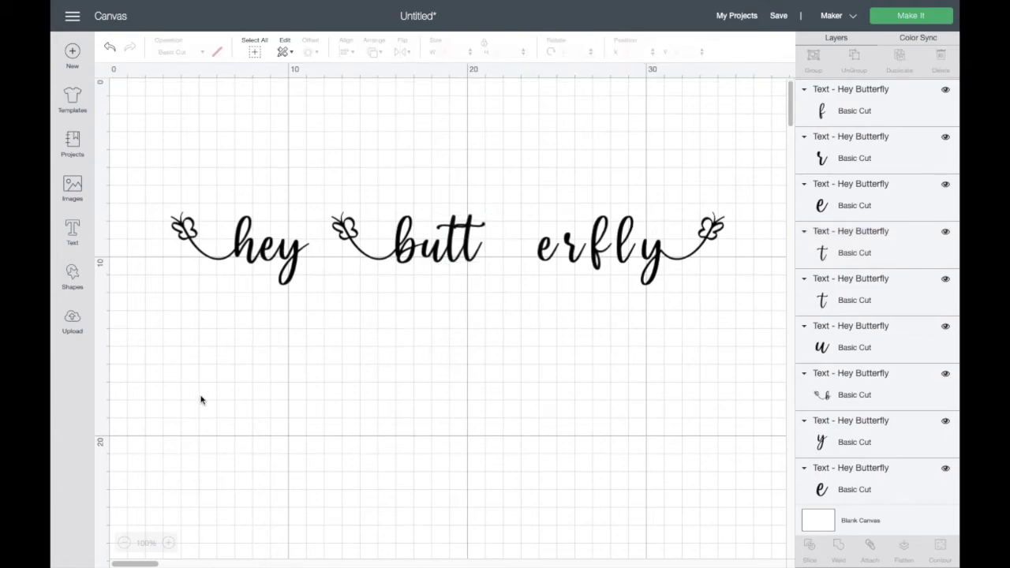
pyautogui.click(77, 231)
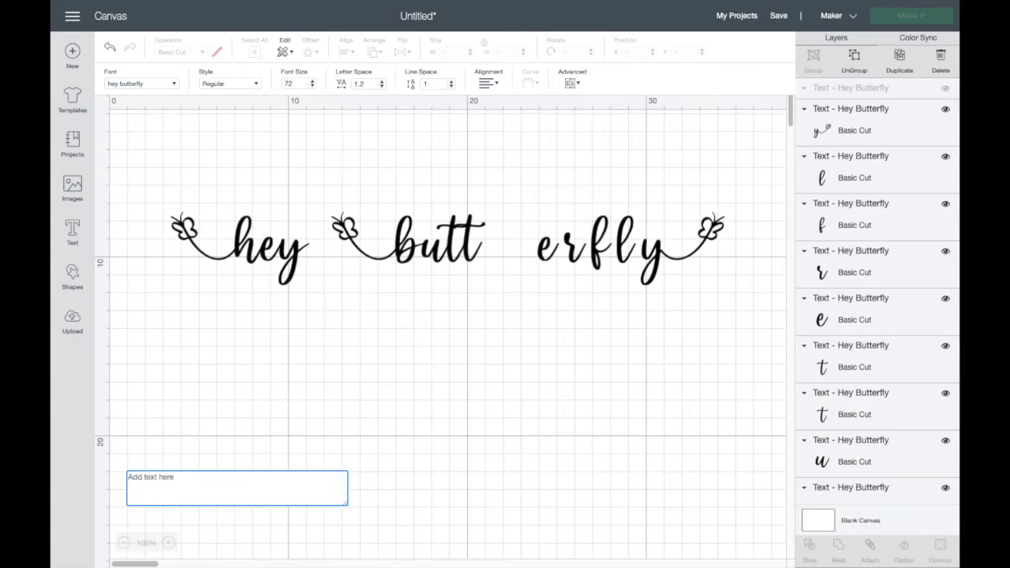
# Step: Add a new 'tt' text object and drag it below the hey butterfly title
pyautogui.write('tt')
pyautogui.click(296, 465)
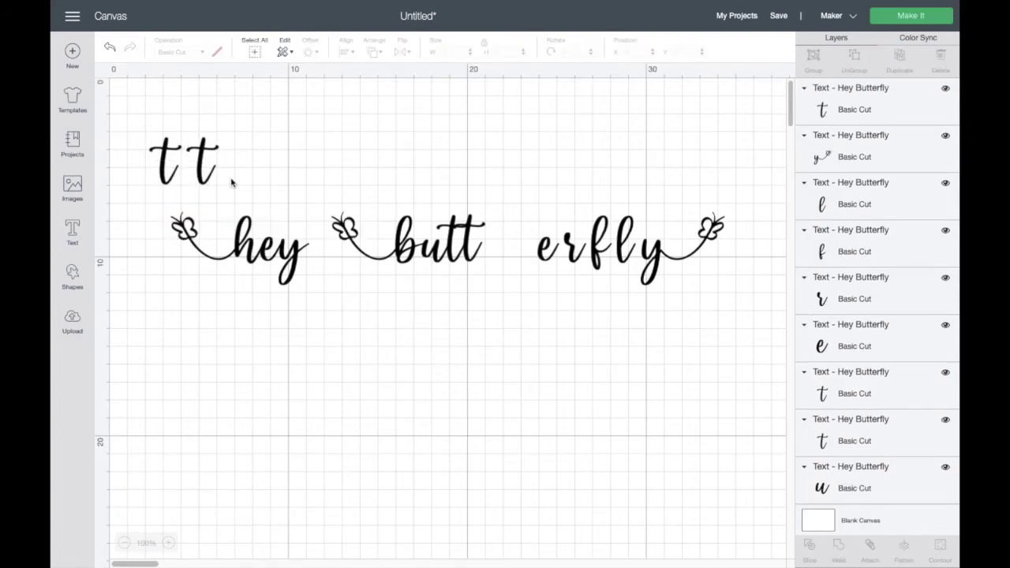
pyautogui.scroll(-1, 236, 185)
pyautogui.hscroll(1, 237, 185)
pyautogui.moveTo(243, 193); pyautogui.dragTo(329, 230)
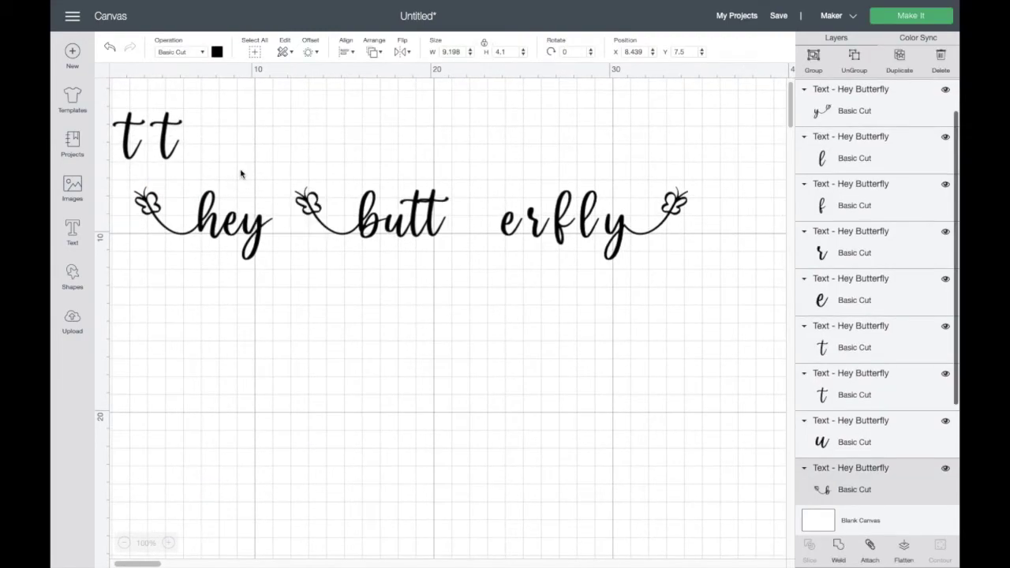
pyautogui.click(168, 136)
pyautogui.rightClick(168, 136)
pyautogui.moveTo(168, 136); pyautogui.dragTo(409, 380)
pyautogui.click(397, 467)
# Step: Pick the joined tt ligature glyph in Font Book, then select the tt text back in Cricut
pyautogui.press('super+Tab')
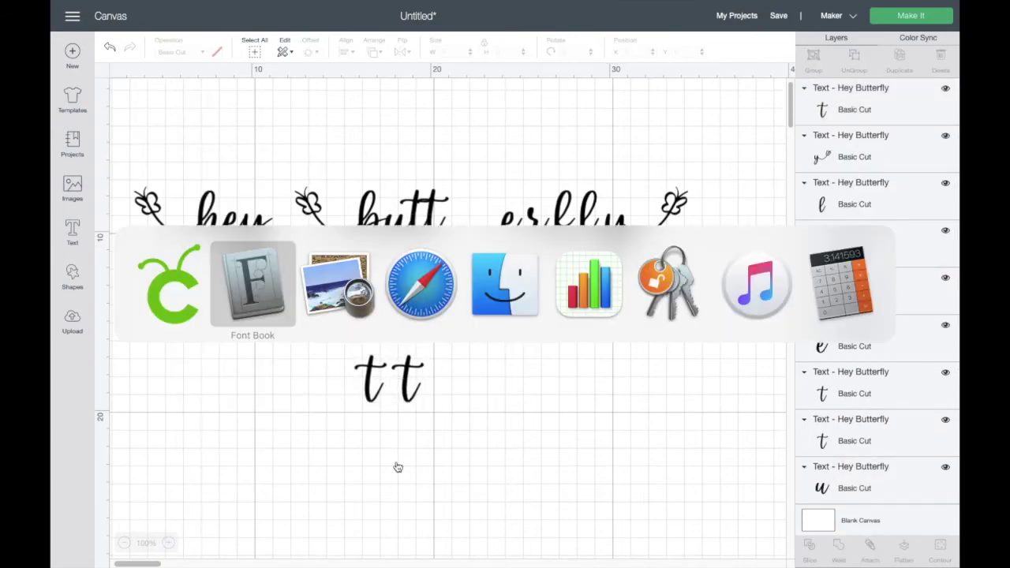
pyautogui.scroll(-15, 544, 412)
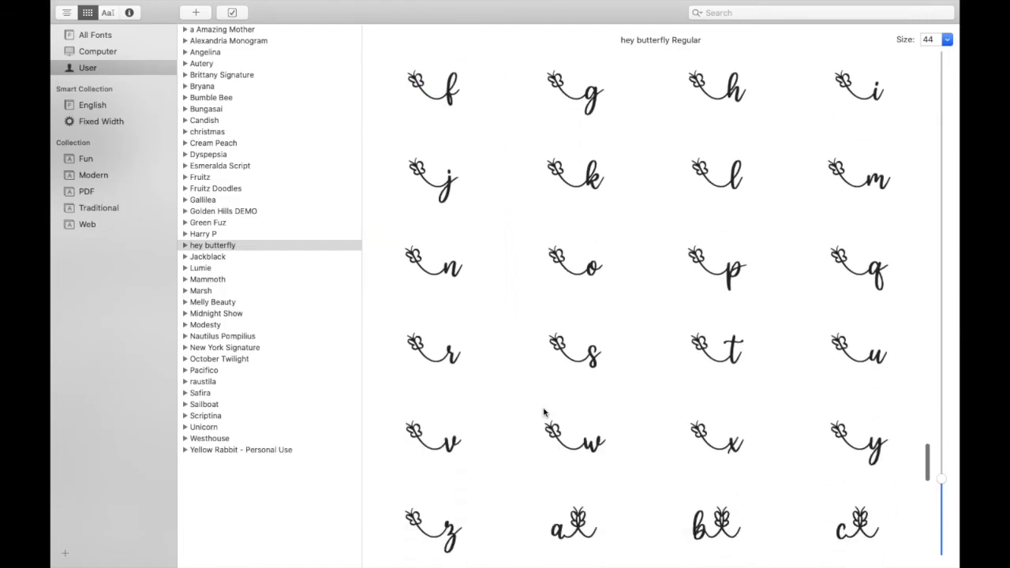
pyautogui.click(579, 543)
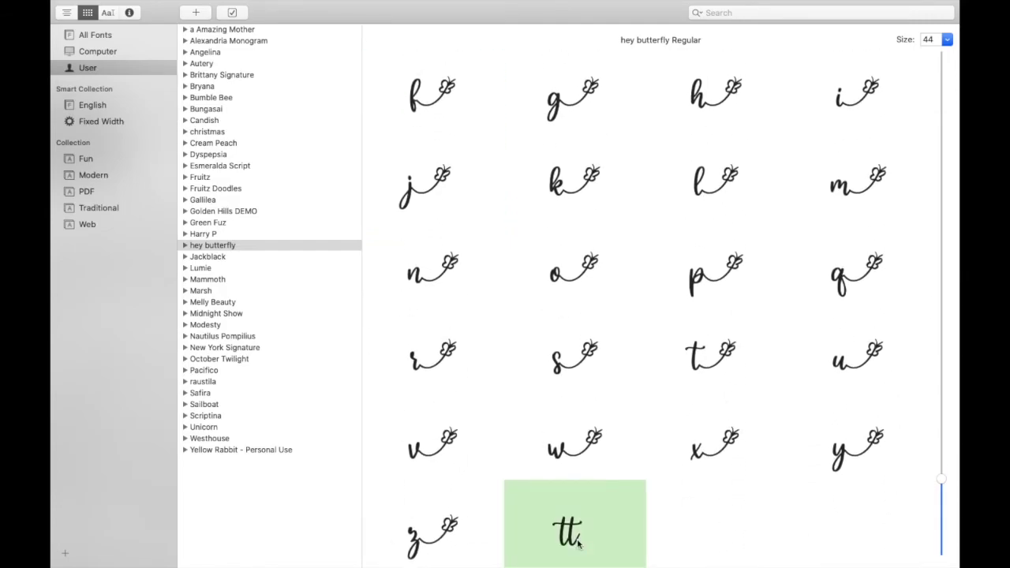
pyautogui.press('super+Tab')
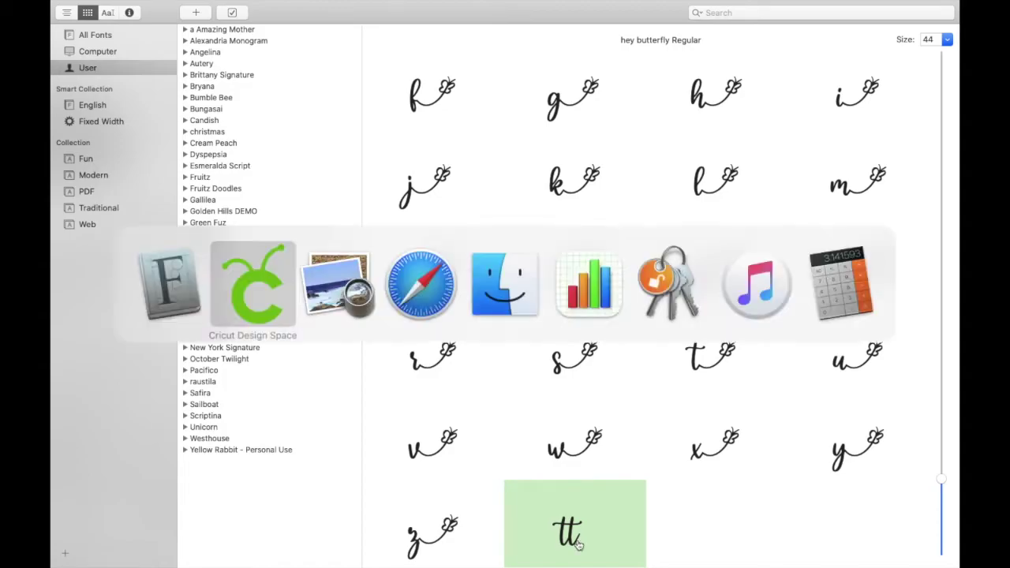
pyautogui.click(409, 381)
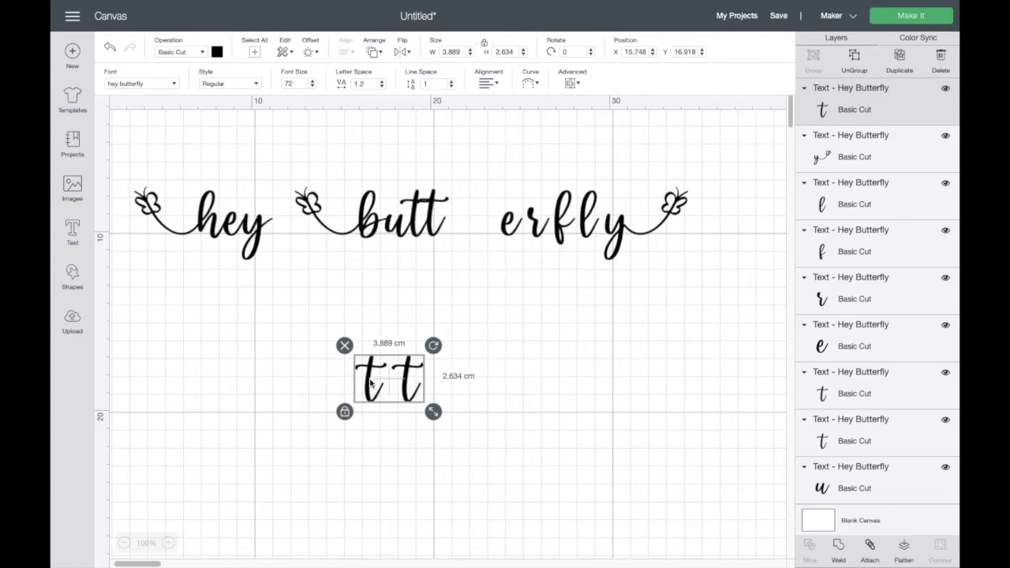
# Step: Swap the plain tt text for the ligature glyph and delete butt's two t letters
pyautogui.doubleClick(371, 383)
pyautogui.click(130, 476)
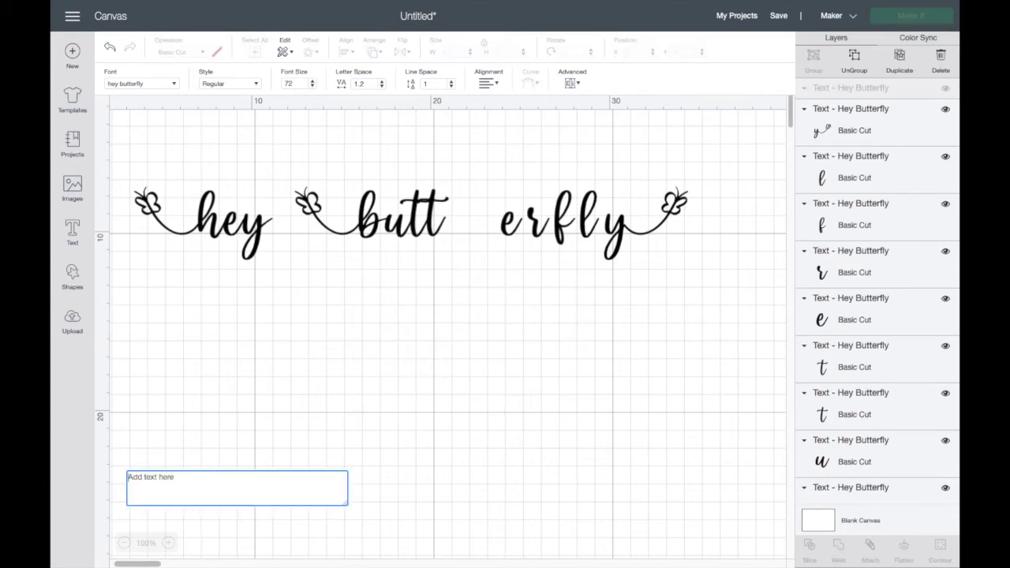
pyautogui.hotkey('ctrl', 'z')
pyautogui.click(315, 386)
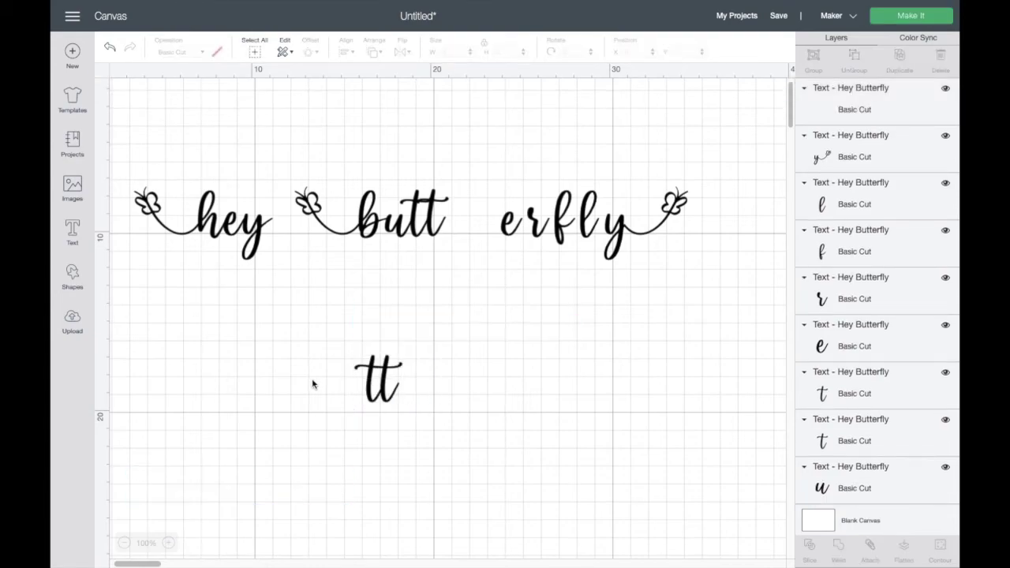
pyautogui.moveTo(412, 167); pyautogui.dragTo(443, 228)
pyautogui.press('Delete')
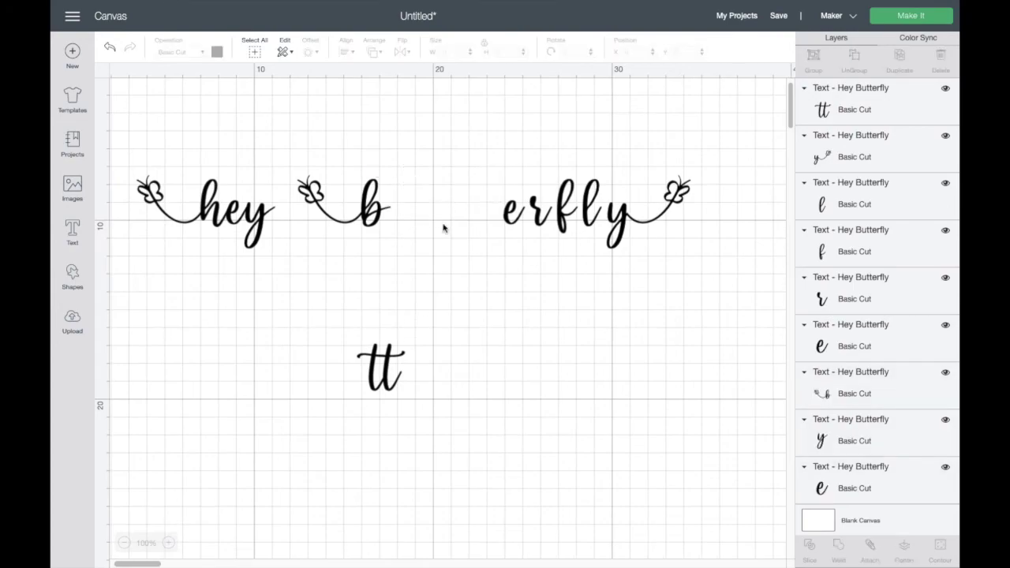
# Step: Restore the letters, delete both t's of butt, and move the tt ligature into the gap after bu
pyautogui.click(110, 48)
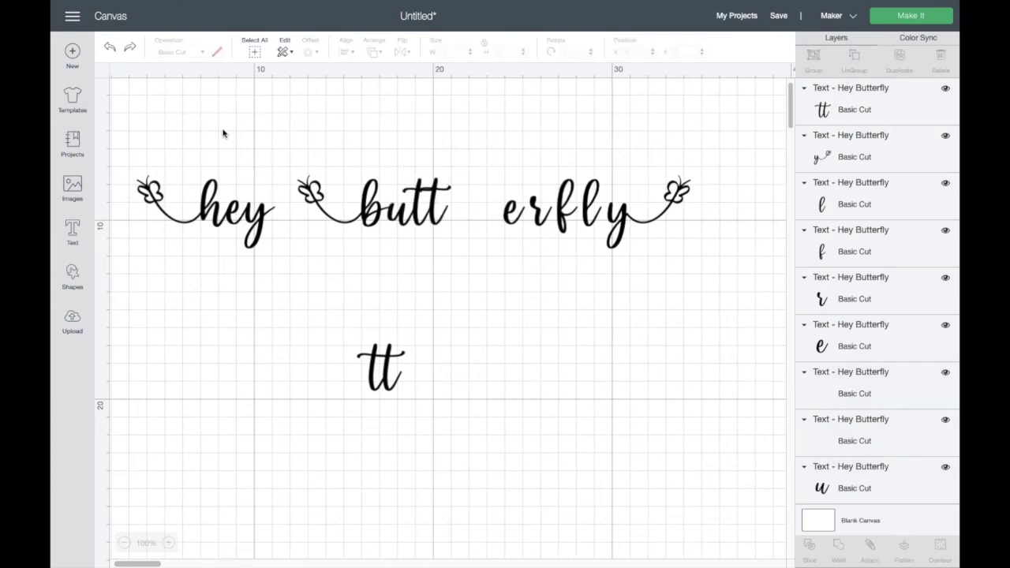
pyautogui.click(419, 207)
pyautogui.press('Delete')
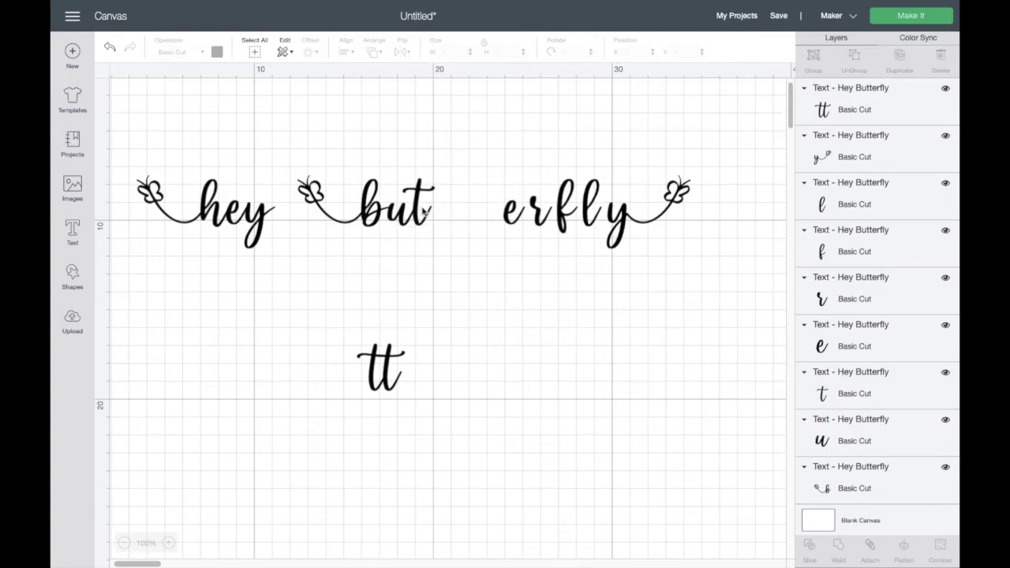
pyautogui.click(416, 208)
pyautogui.press('Delete')
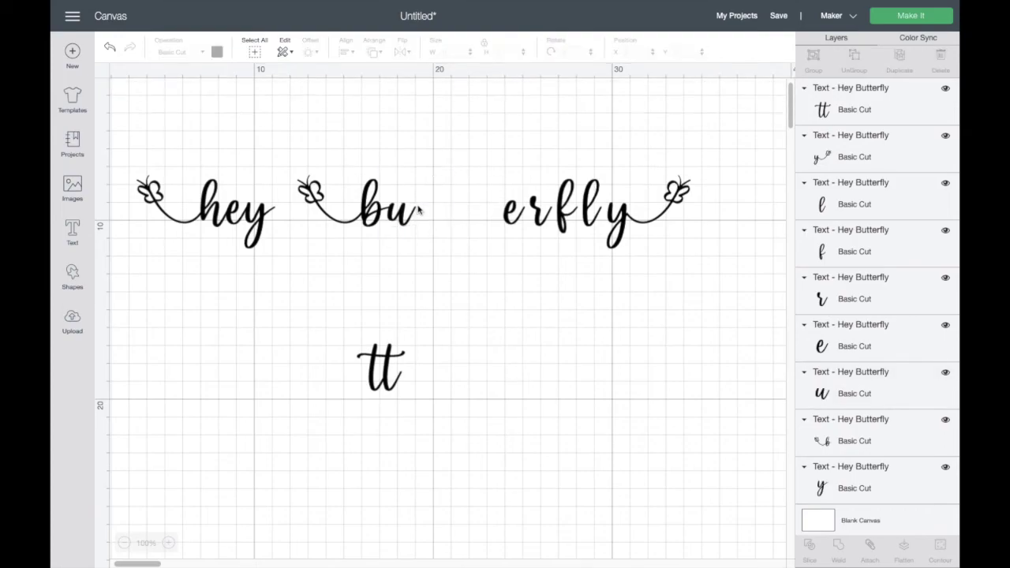
pyautogui.moveTo(386, 384); pyautogui.dragTo(433, 220)
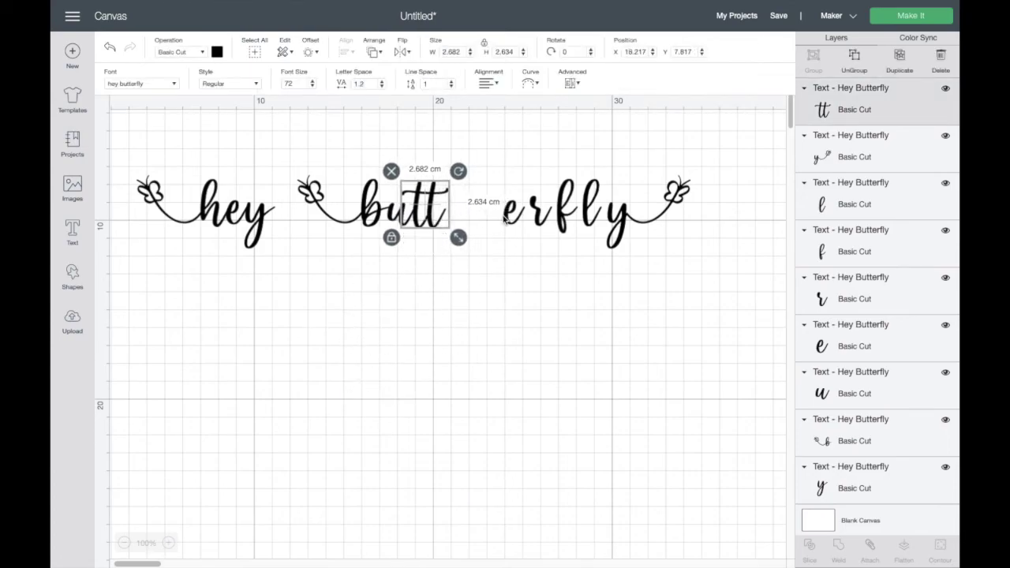
# Step: Slide e, r, f, l and y left so each letter closes up against the ligature
pyautogui.moveTo(507, 220); pyautogui.dragTo(463, 221)
pyautogui.moveTo(542, 221); pyautogui.dragTo(470, 226)
pyautogui.moveTo(558, 223); pyautogui.dragTo(480, 224)
pyautogui.click(585, 215)
pyautogui.moveTo(586, 214); pyautogui.dragTo(504, 218)
pyautogui.moveTo(613, 224); pyautogui.dragTo(522, 221)
pyautogui.click(422, 307)
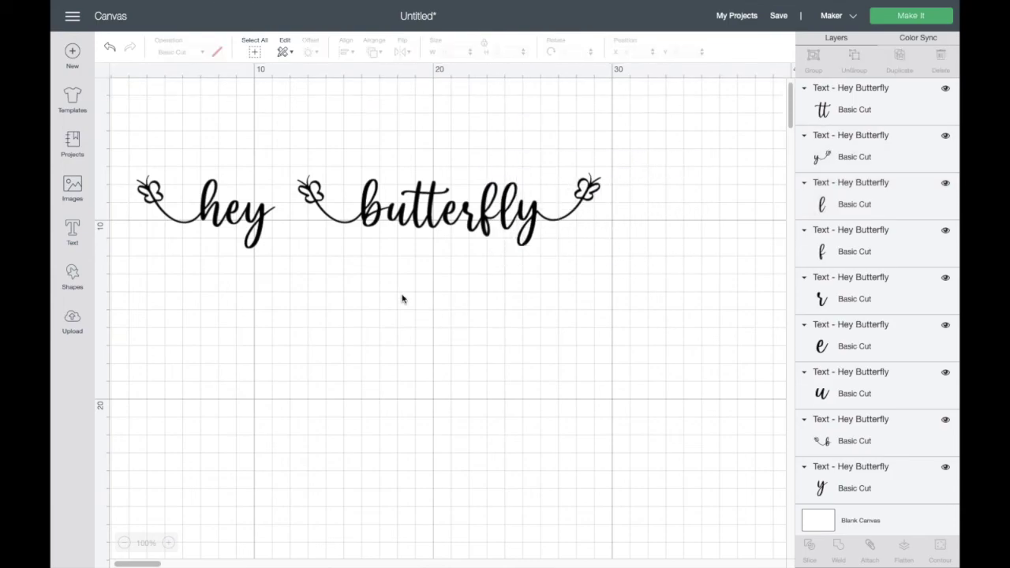
# Step: Shift hey and its swash right toward butterfly, then weld all letters into one layer
pyautogui.moveTo(131, 154); pyautogui.dragTo(284, 267)
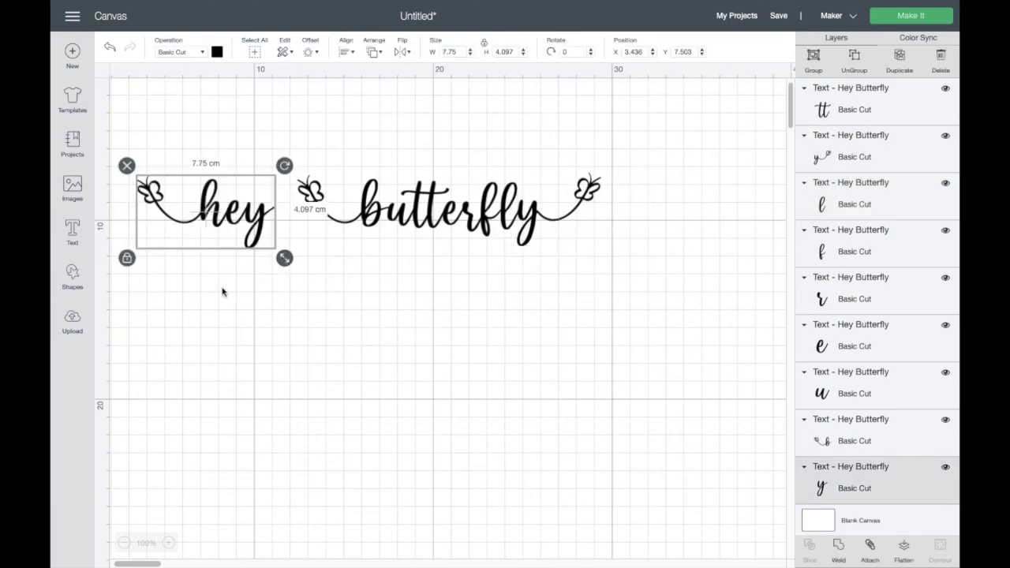
pyautogui.moveTo(223, 226); pyautogui.dragTo(247, 228)
pyautogui.click(248, 307)
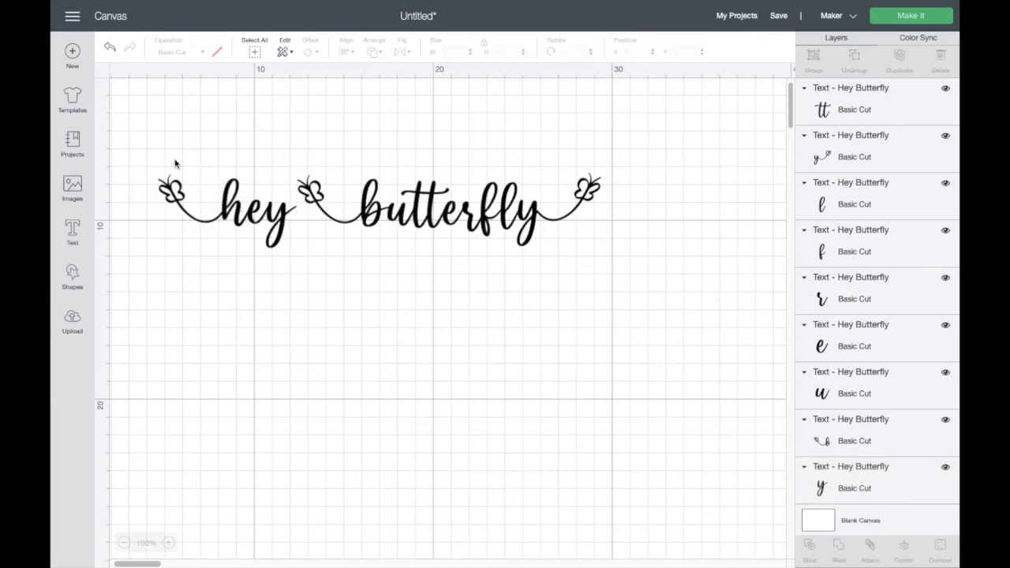
pyautogui.moveTo(134, 146); pyautogui.dragTo(623, 266)
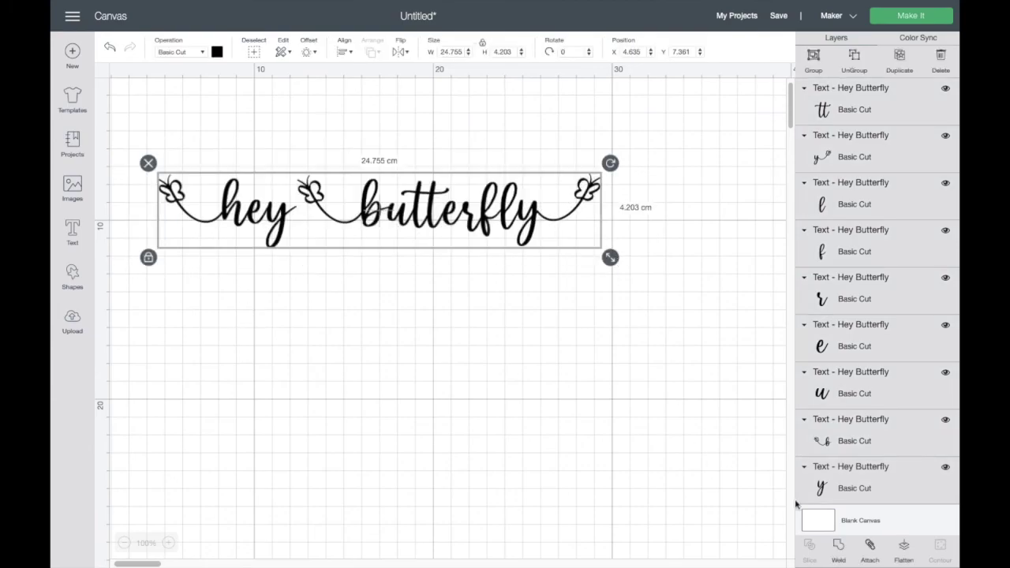
pyautogui.click(838, 547)
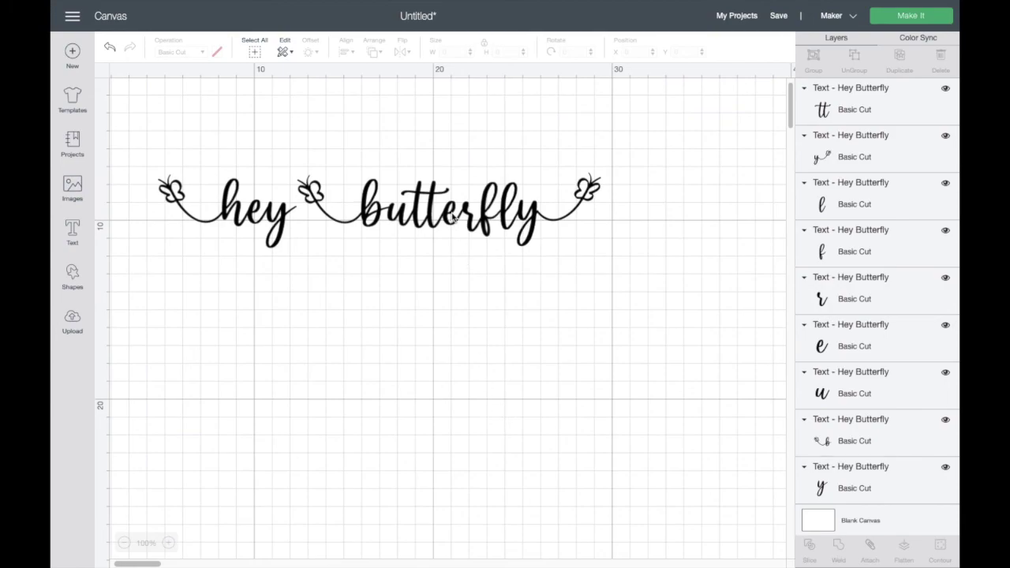